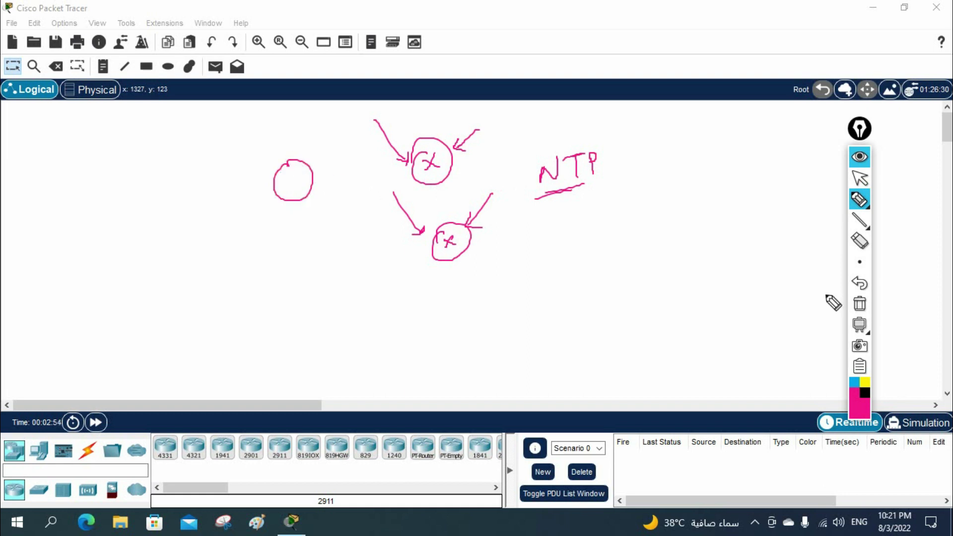
Step: Sketch a pink box labelled NTP with an arrow to a circle, then erase the sketch
left_click(860, 304)
mouse_move(737, 145)
left_mouse_down()
mouse_move(742, 197)
mouse_move(790, 198)
mouse_move(792, 140)
mouse_move(734, 160)
left_mouse_up()
mouse_move(753, 163)
left_mouse_down()
mouse_move(765, 143)
mouse_move(770, 196)
left_mouse_up()
mouse_move(581, 167)
left_mouse_down()
mouse_move(604, 205)
mouse_move(571, 170)
mouse_move(635, 184)
mouse_move(740, 165)
left_mouse_up()
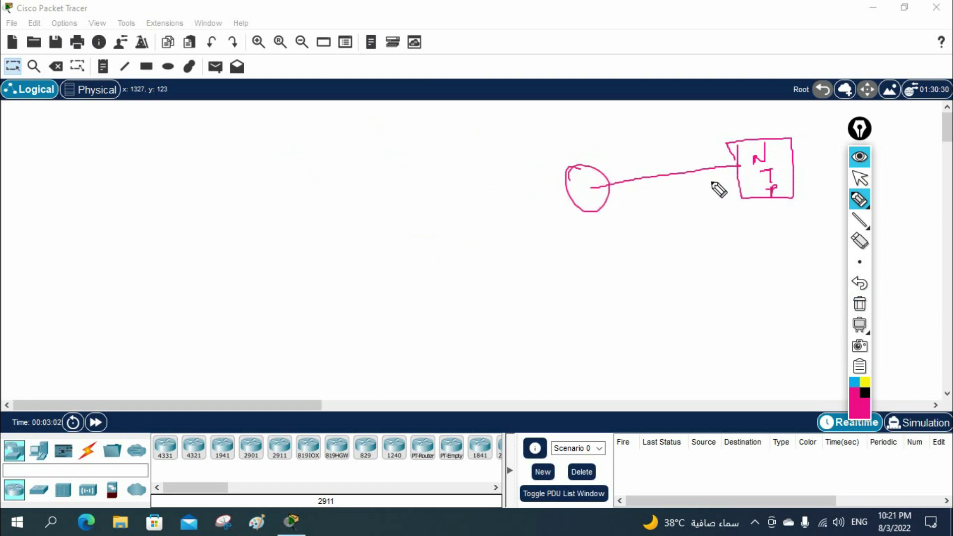
mouse_move(630, 128)
left_mouse_down()
mouse_move(612, 152)
mouse_move(622, 169)
mouse_move(597, 187)
mouse_move(737, 159)
mouse_move(743, 169)
left_mouse_up()
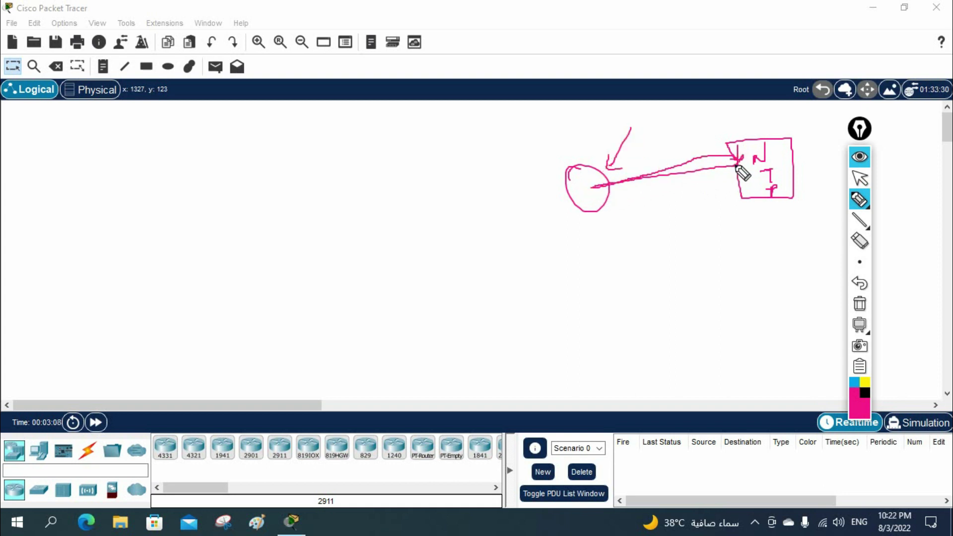
left_click(860, 304)
Step: Place a 2811 router on the canvas and rename it R1
left_click(860, 179)
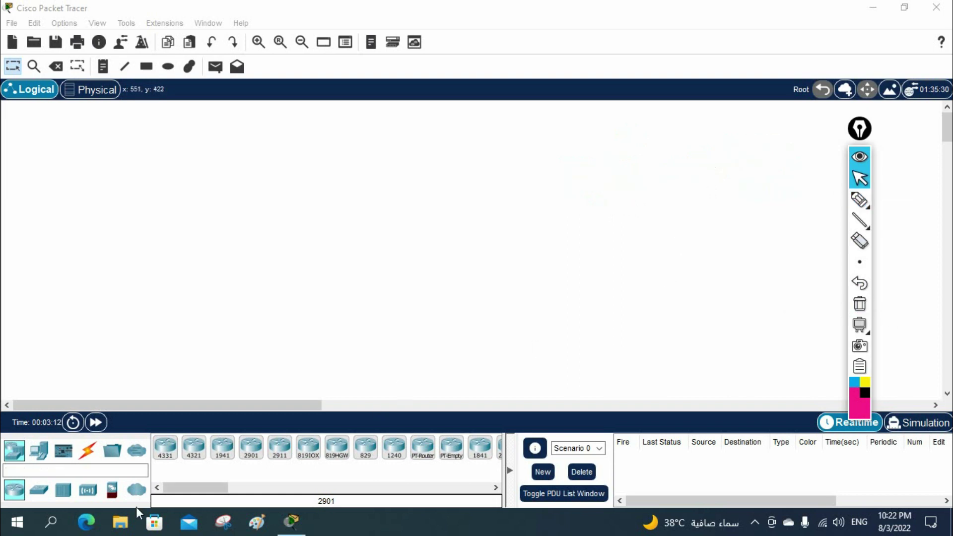
left_click_drag(202, 488, 231, 488)
left_click(410, 448)
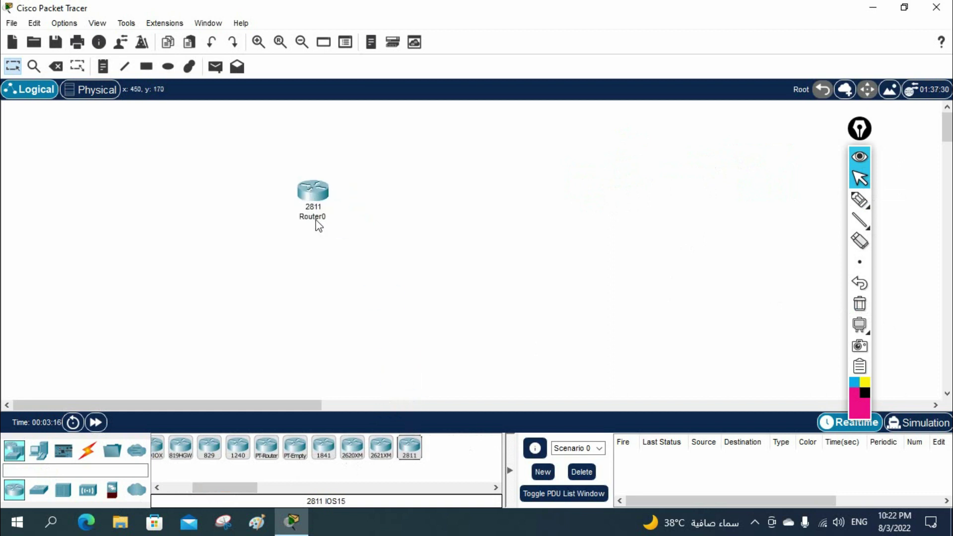
left_click(317, 218)
type("R1")
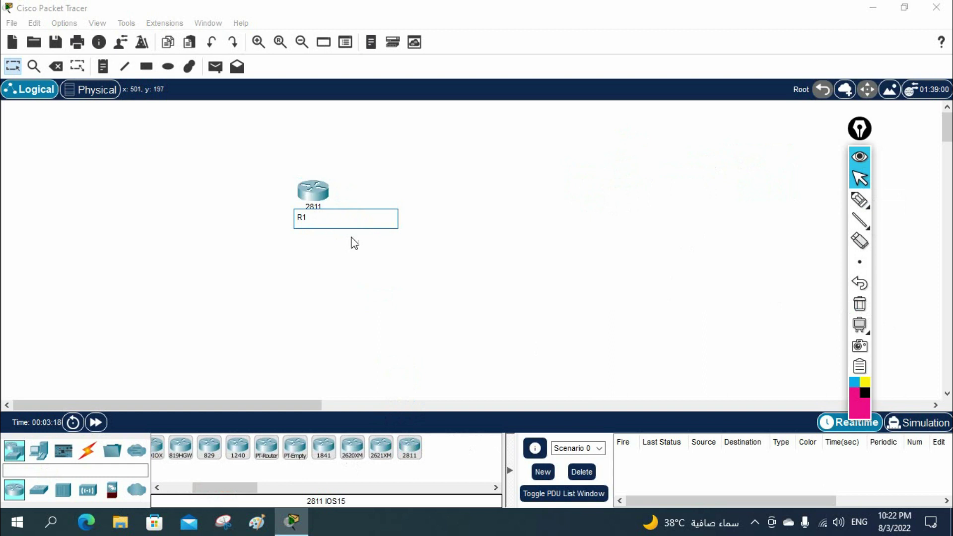
key("Return")
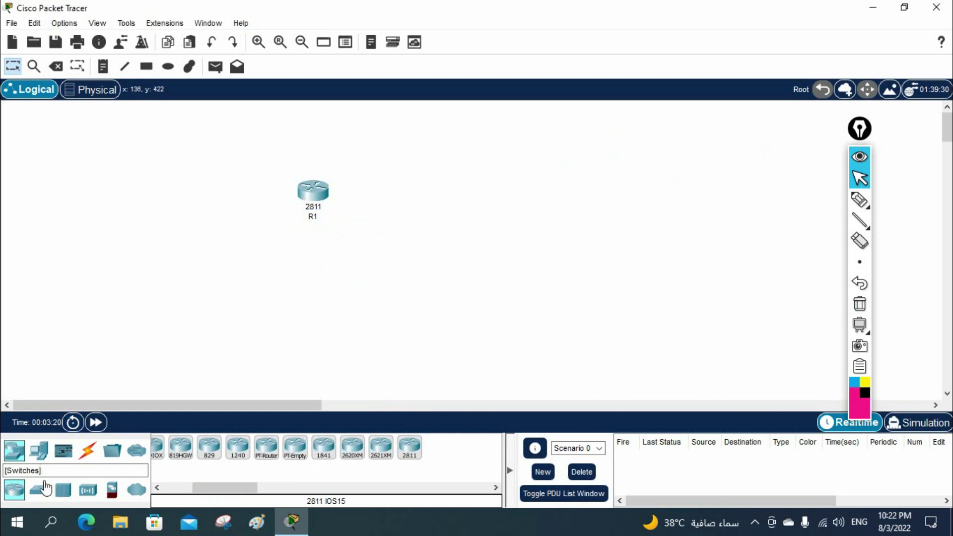
Step: Add a server right of R1 named 'NTP Server-192.168.1.100' and open its settings
left_click(50, 457)
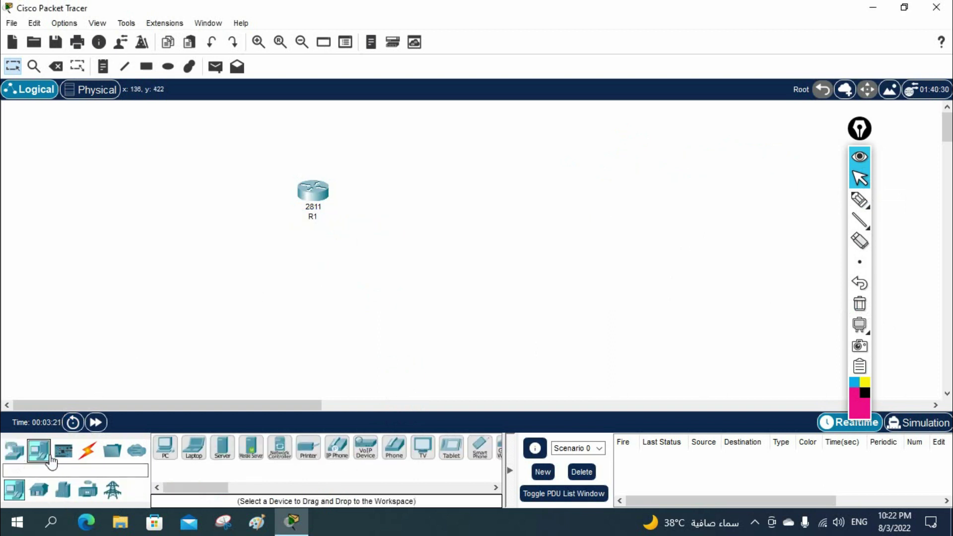
left_click(223, 449)
left_click(418, 168)
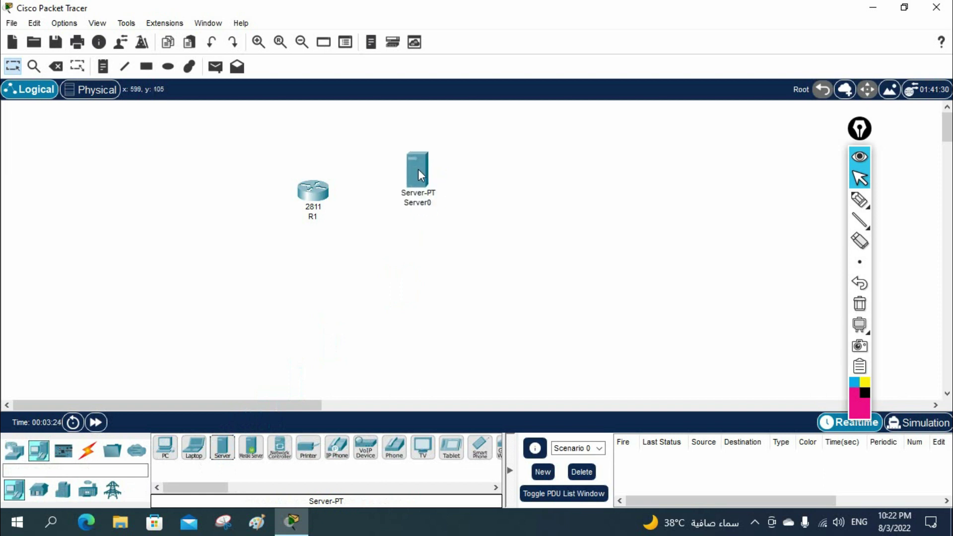
left_click(418, 202)
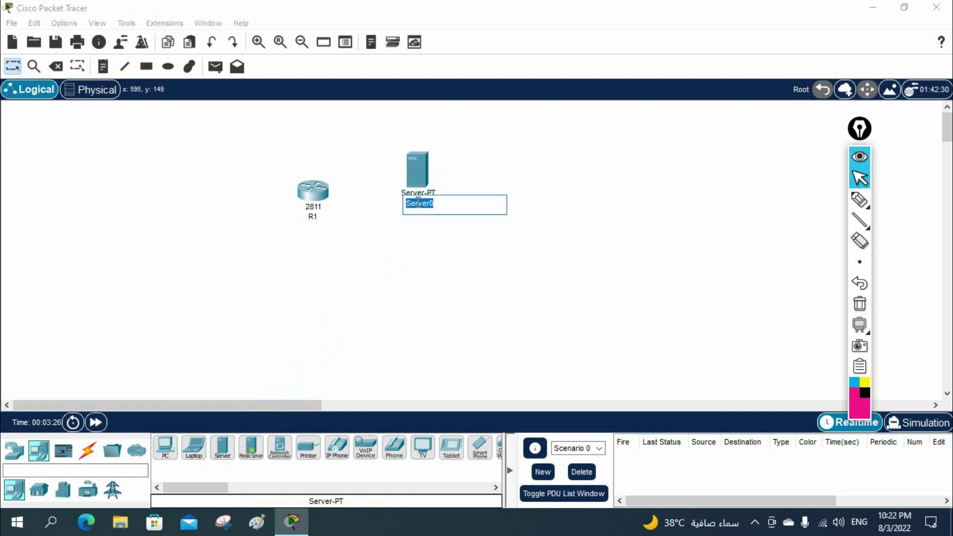
type("NT")
key("Return")
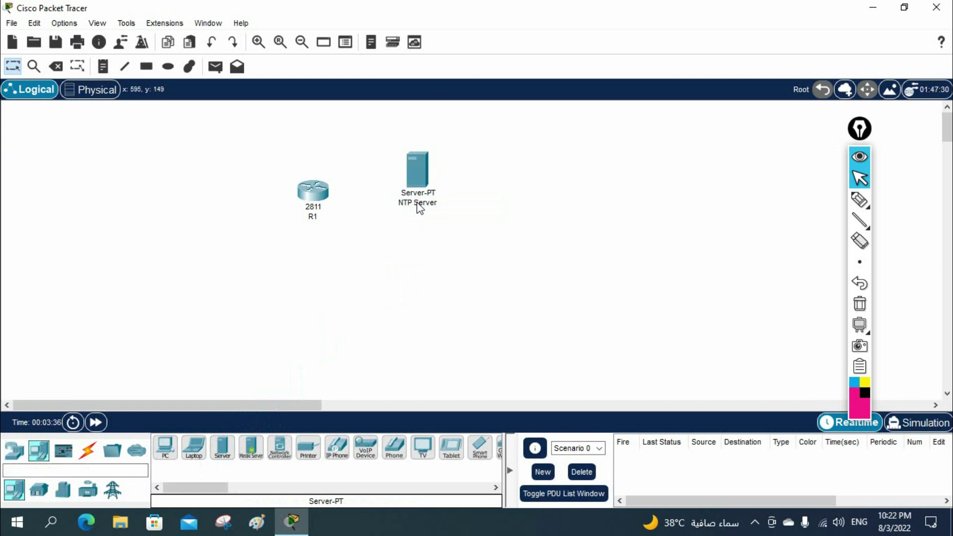
left_click(417, 203)
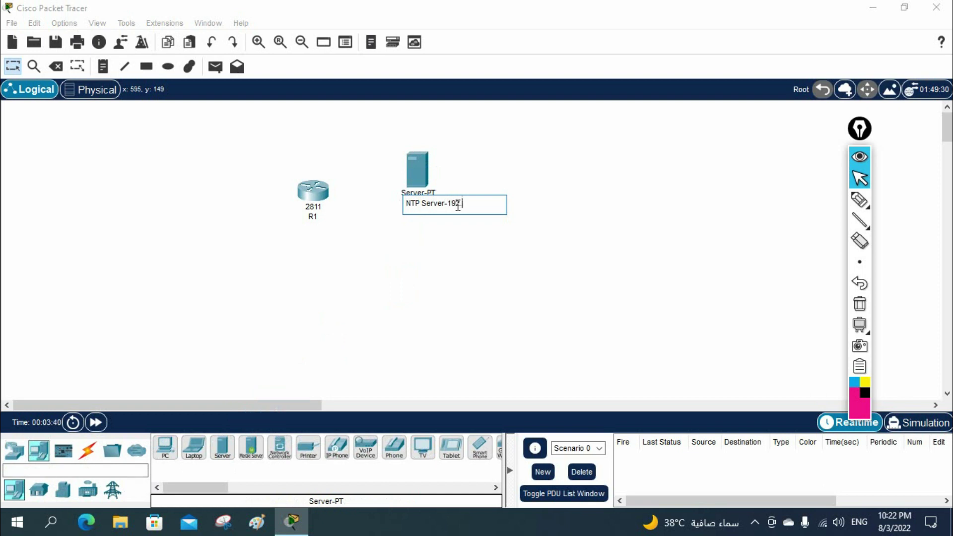
type("-192.168.1.100")
left_click(483, 274)
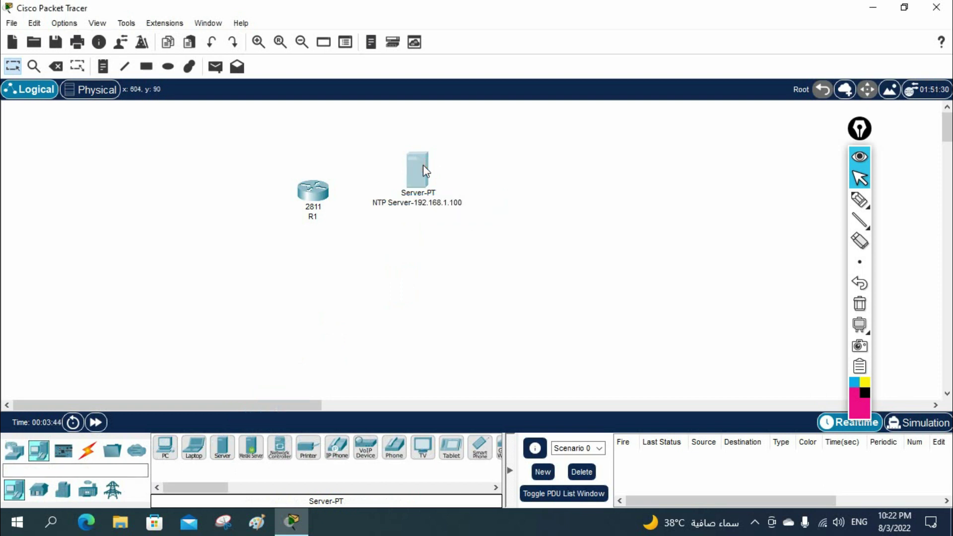
left_click(419, 167)
left_click(347, 44)
Step: Give the server IP 192.168.1.100, mask 255.255.255.0 and gateway 192.168.1.1
left_click(403, 46)
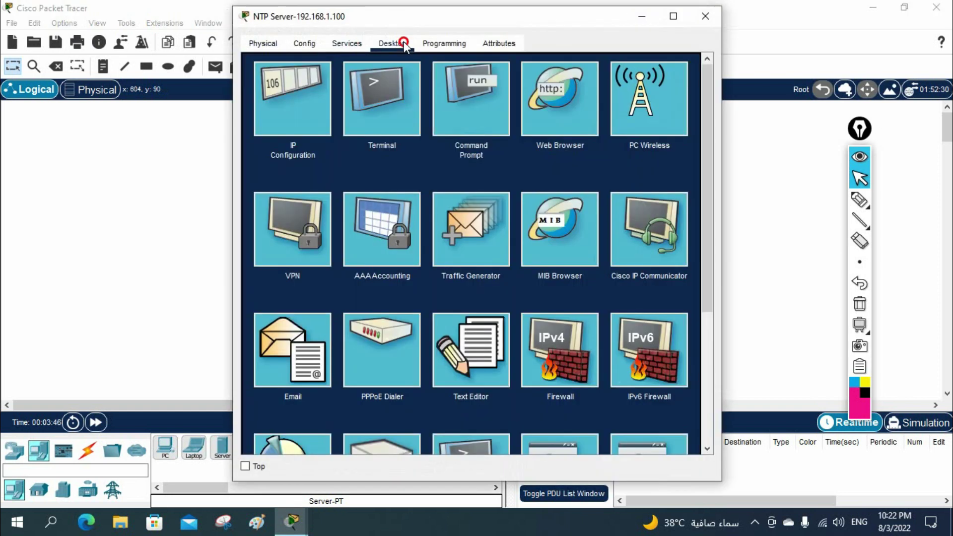
left_click(287, 97)
left_click(450, 124)
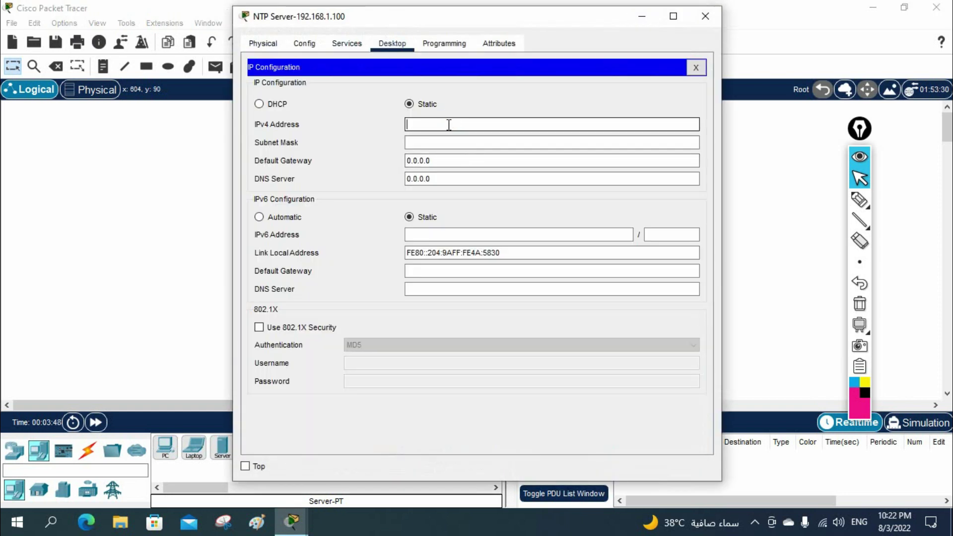
type("192.168.1.100")
key("Tab")
key("Tab")
type("1")
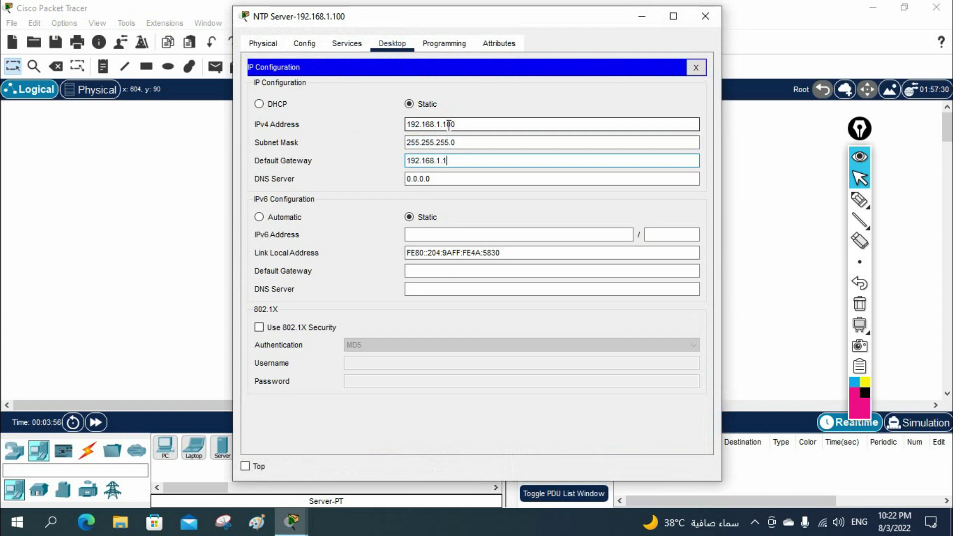
left_click(696, 67)
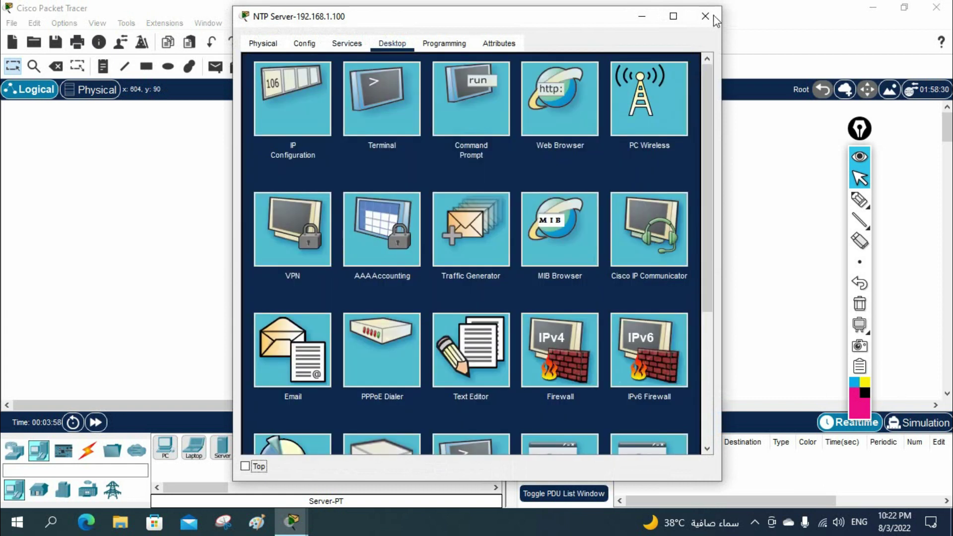
left_click(705, 17)
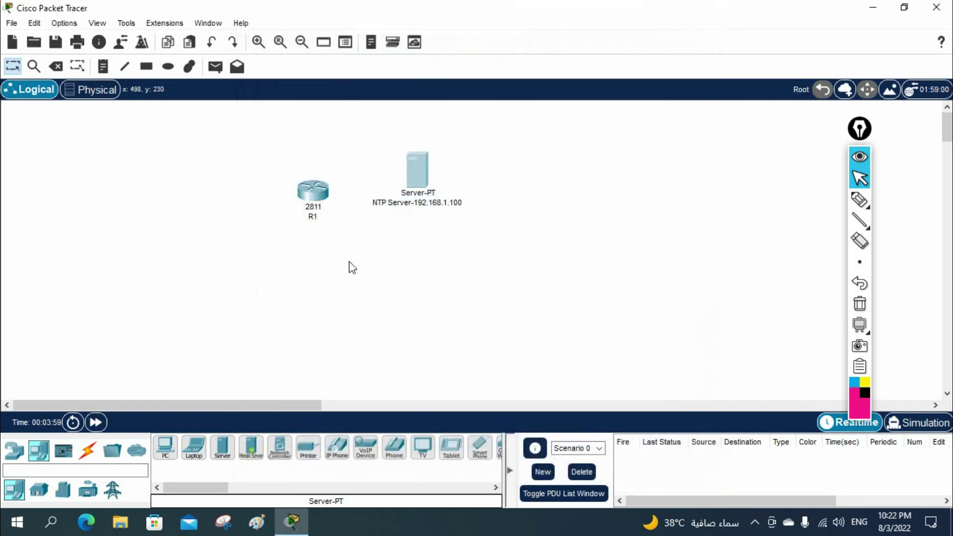
Step: Cable R1 to the server with an automatic connection and shift R1 further left
left_click(84, 464)
left_click(165, 447)
left_click(320, 195)
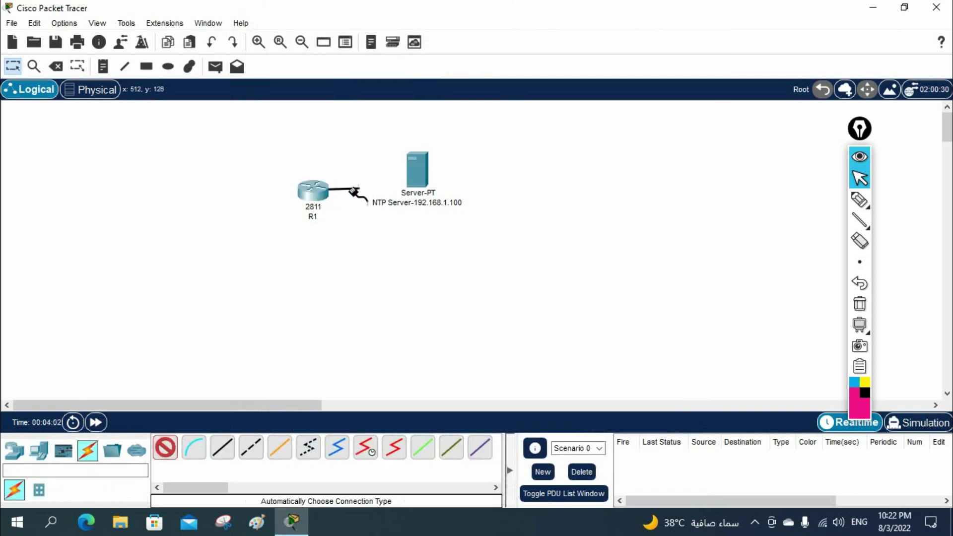
left_click(414, 176)
left_click_drag(315, 199, 211, 184)
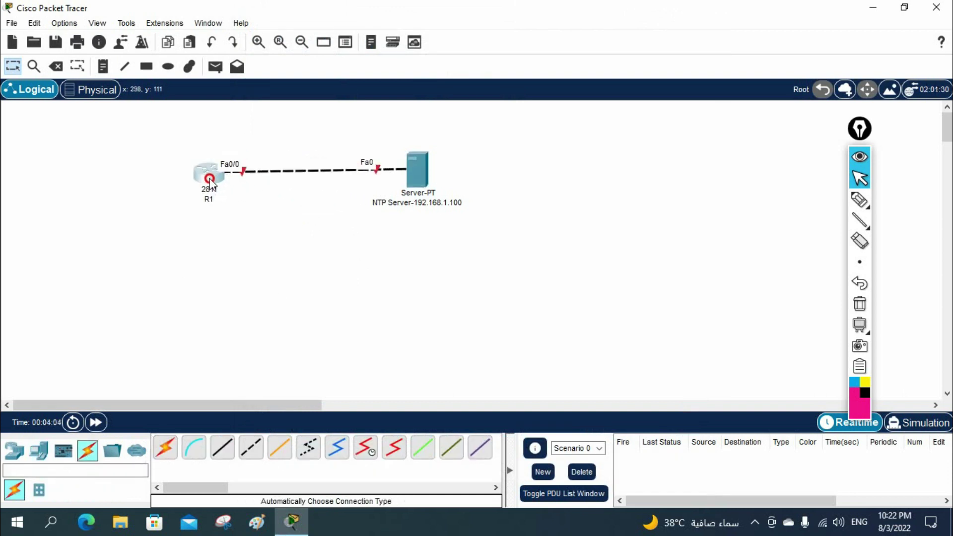
Step: Add a '192.168.1.1' note beside R1's Fa0/0 port
left_click(103, 66)
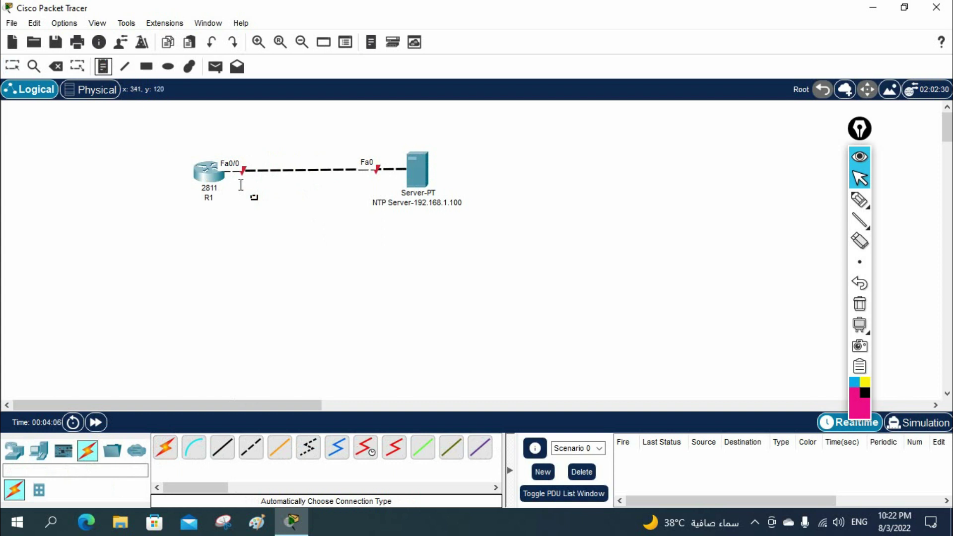
left_click(240, 184)
type("192.168.1.1")
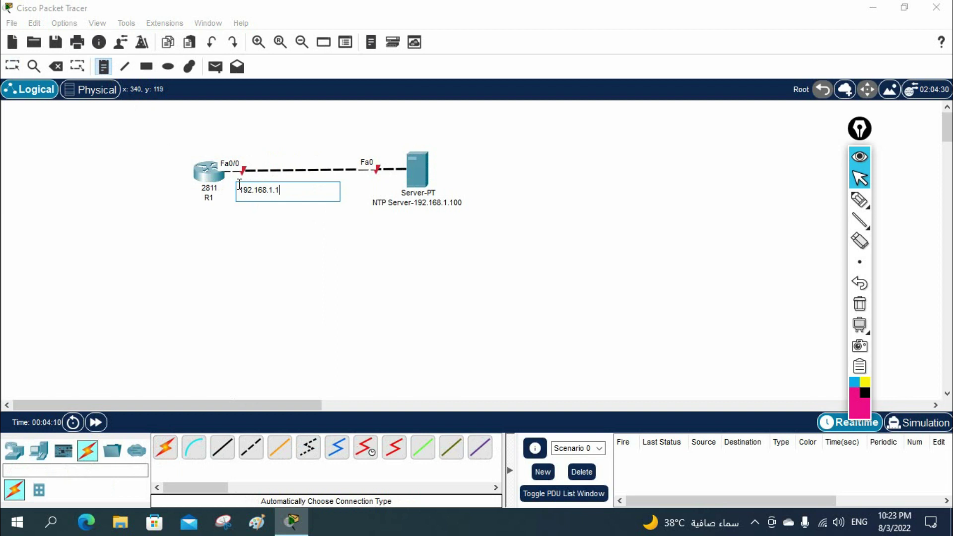
left_click(251, 292)
left_click(12, 66)
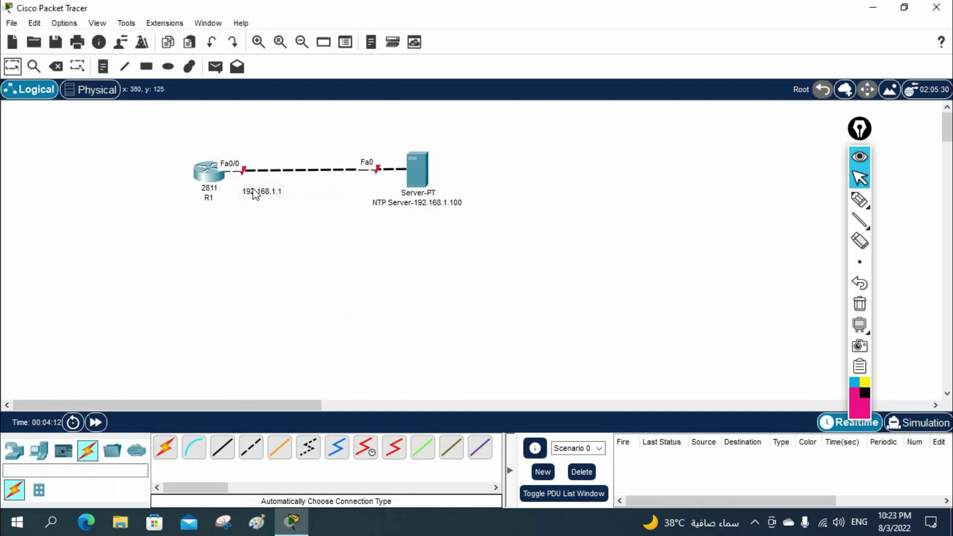
left_click_drag(254, 195, 240, 190)
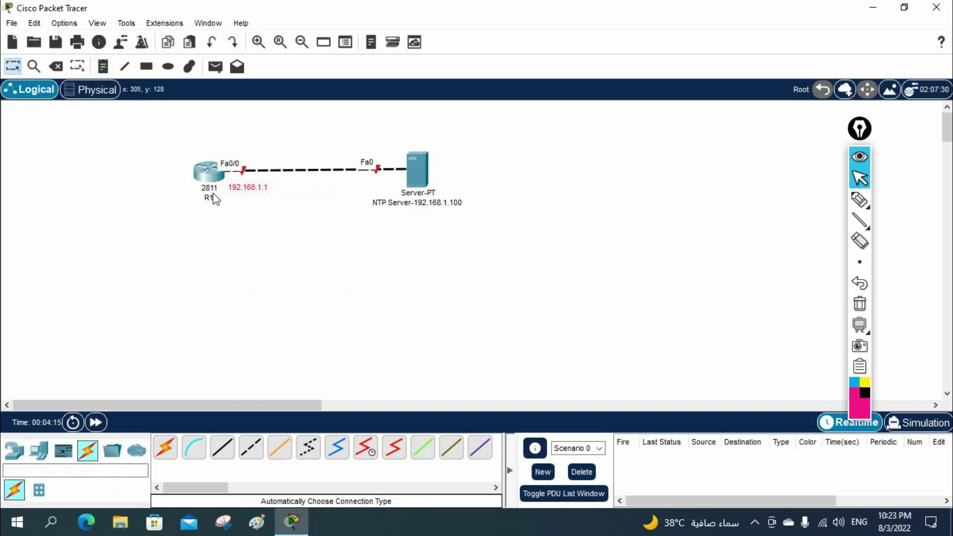
left_click(214, 178)
Step: Open R1's CLI in a wider window and move both devices further left
left_click(337, 43)
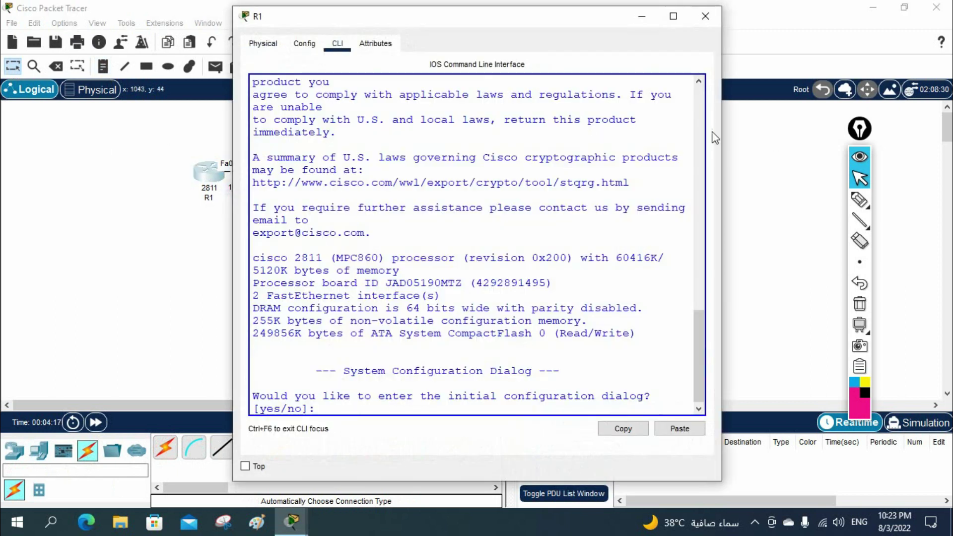
left_click_drag(721, 133, 949, 133)
left_click_drag(581, 21, 720, 15)
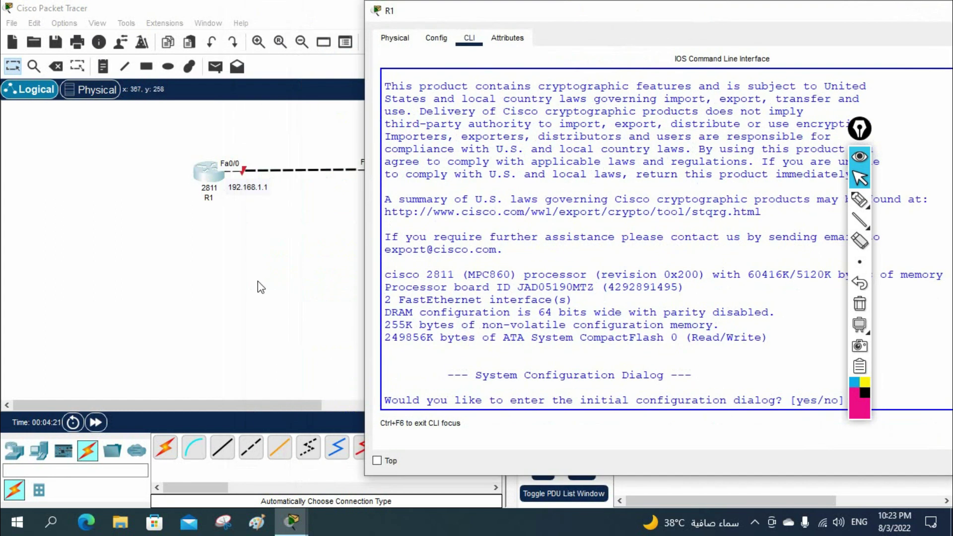
left_click(258, 365)
left_click_drag(155, 139, 604, 266)
left_click_drag(416, 172, 188, 160)
double_click(22, 158)
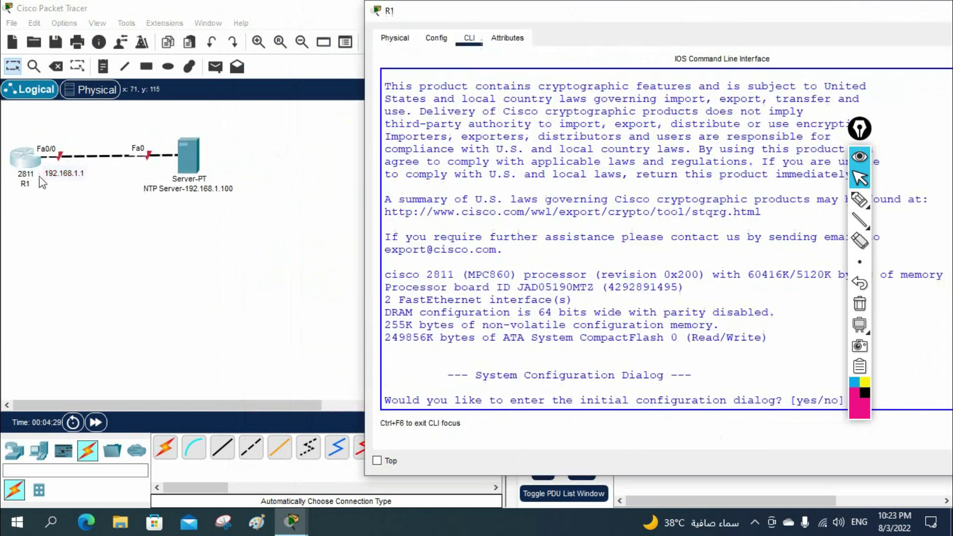
left_click_drag(859, 128, 280, 112)
Step: Decline the setup dialog, enter privileged mode and show the clock reading Mon Mar 1 1993
left_click_drag(855, 337, 850, 326)
key("Return")
key("Return")
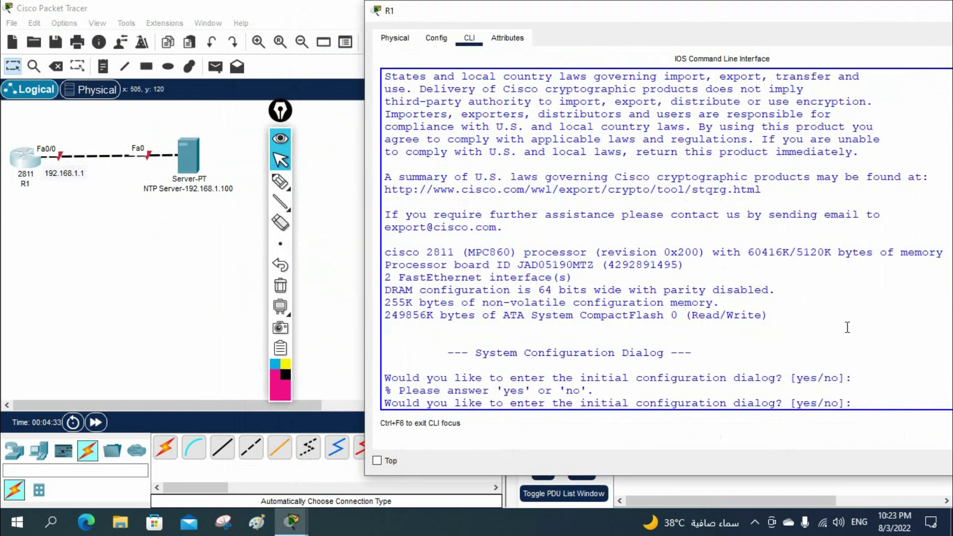
type("n")
key("Return")
key("Return")
key("Return")
key("Return")
type("en")
key("Return")
type("sh clo")
key("Tab")
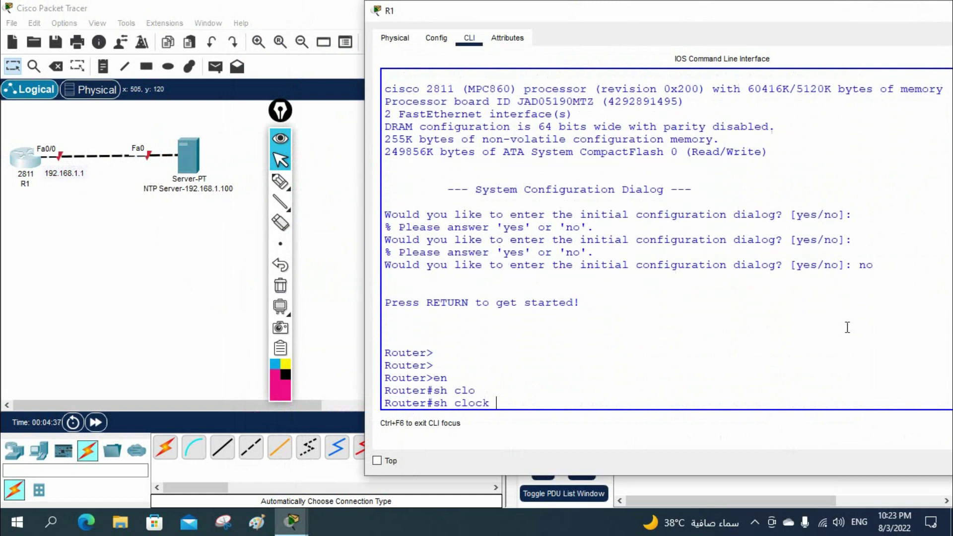
key("Return")
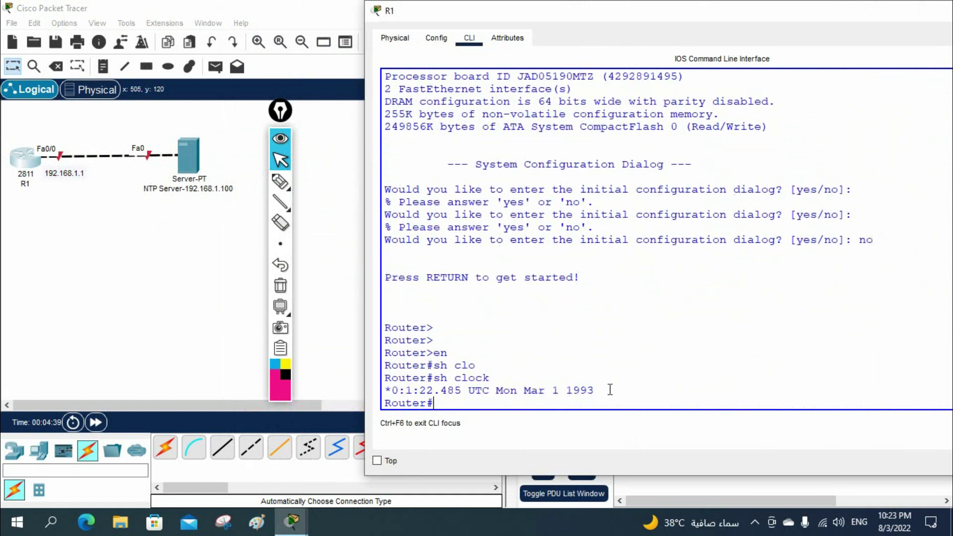
left_click_drag(609, 390, 387, 395)
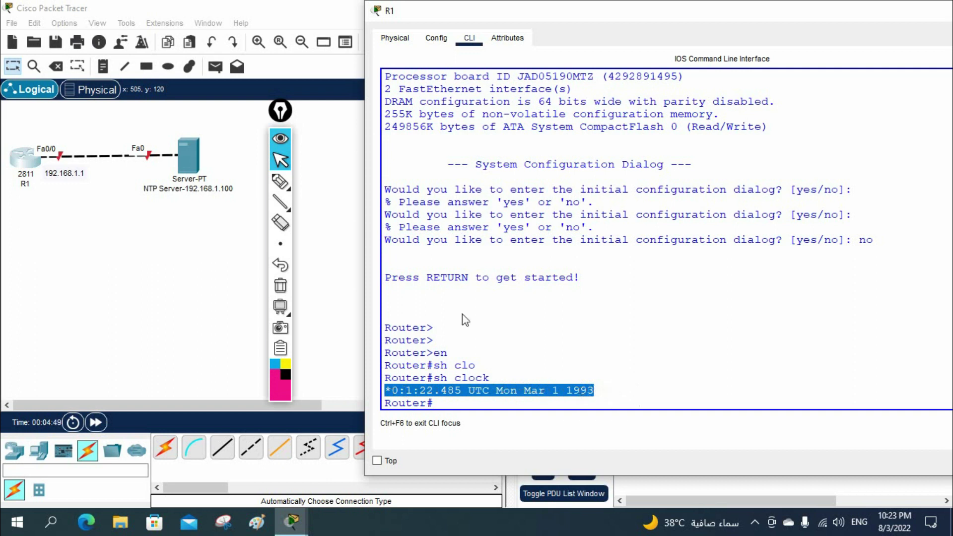
left_click(805, 271)
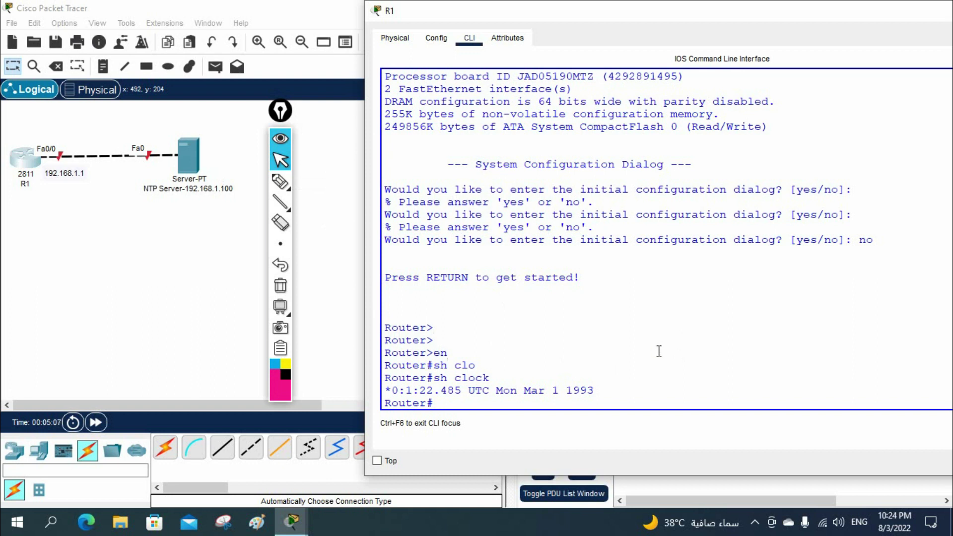
Step: Give Fa0/0 address 192.168.1.1 255.255.255.0 and enable it with no shutdown
type("nfig t")
key("Return")
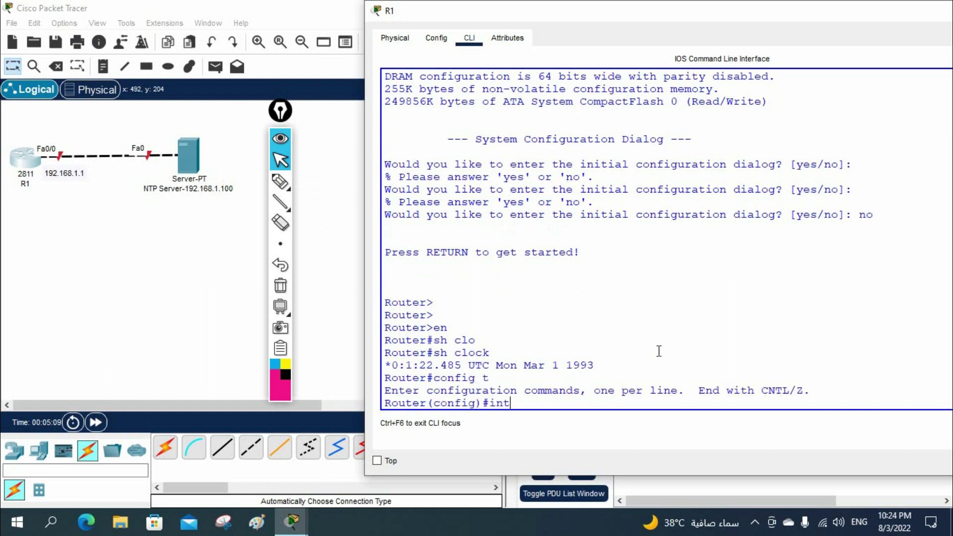
type("int f0/0")
key("Return")
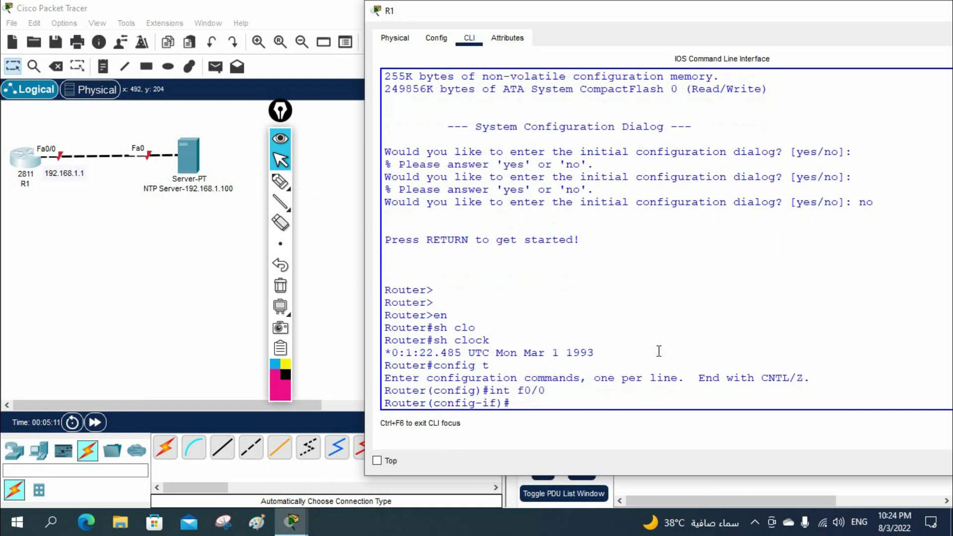
type("ip add 192.168.1.1 255.255.255.0")
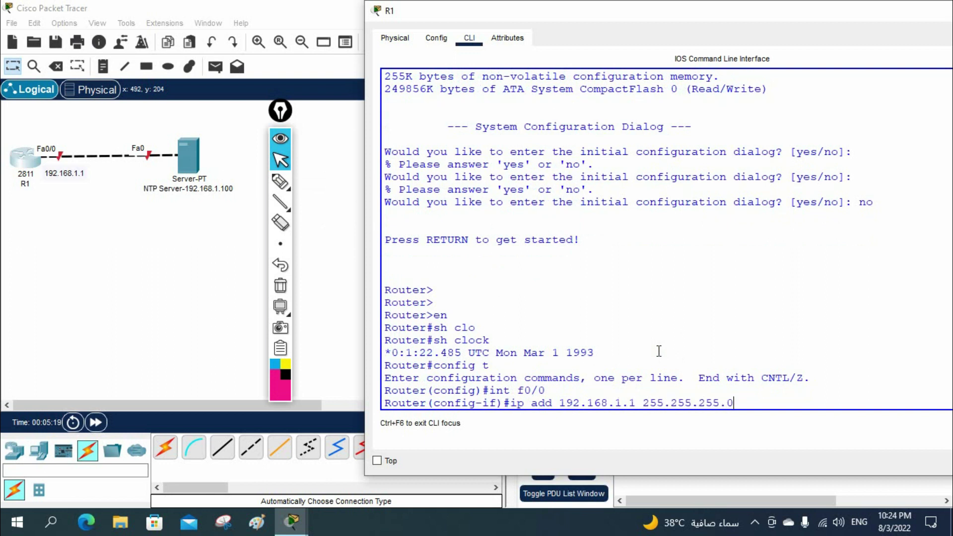
key("Return")
type("no sh")
key("Return")
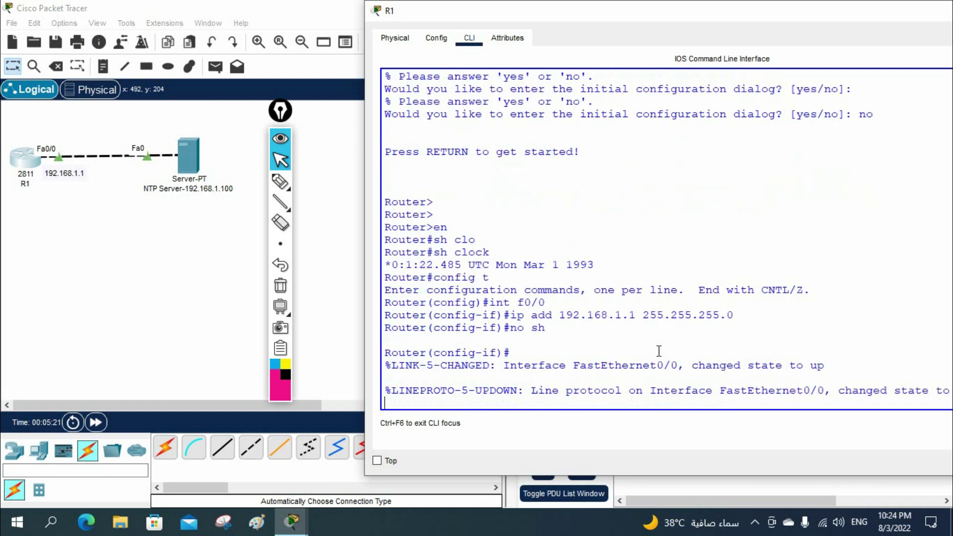
Step: Save the configuration with wr, then check sh ip int br and the clock
key("ctrl+z")
key("Return")
type("wr")
key("Return")
type("sh ip int br")
key("Return")
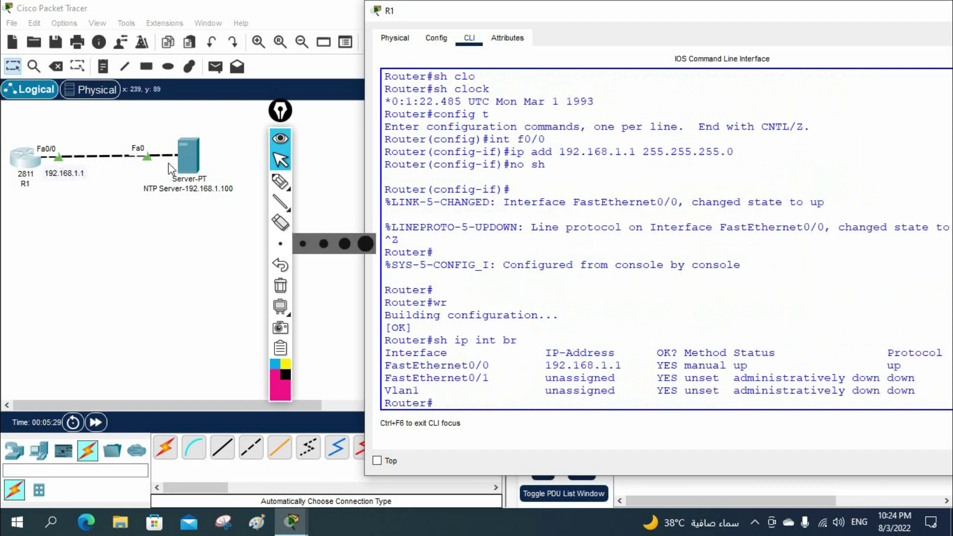
type("sh clo")
key("Tab")
key("Return")
key("Return")
key("Return")
key("Return")
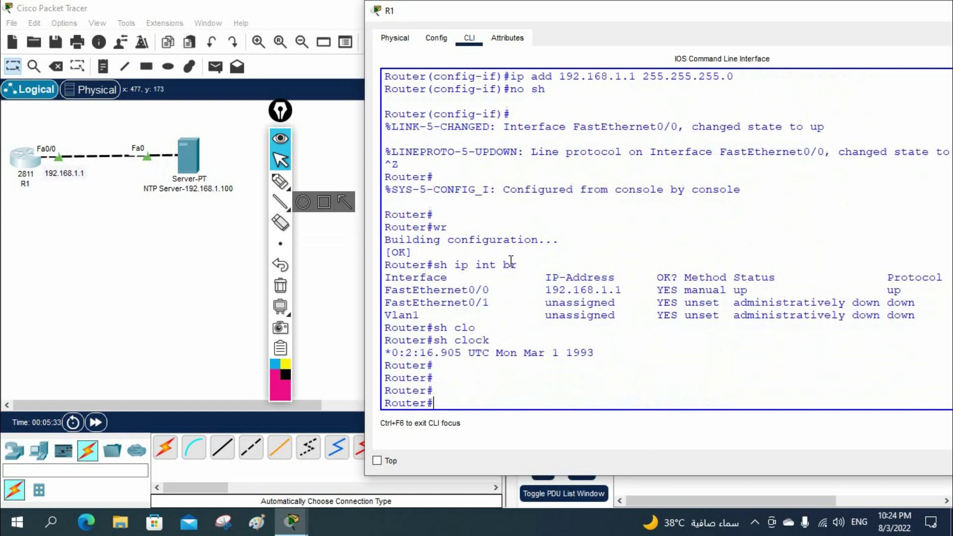
left_click(187, 153)
Step: Toggle the server's NTP service off and back on, then close the server window
left_click(349, 45)
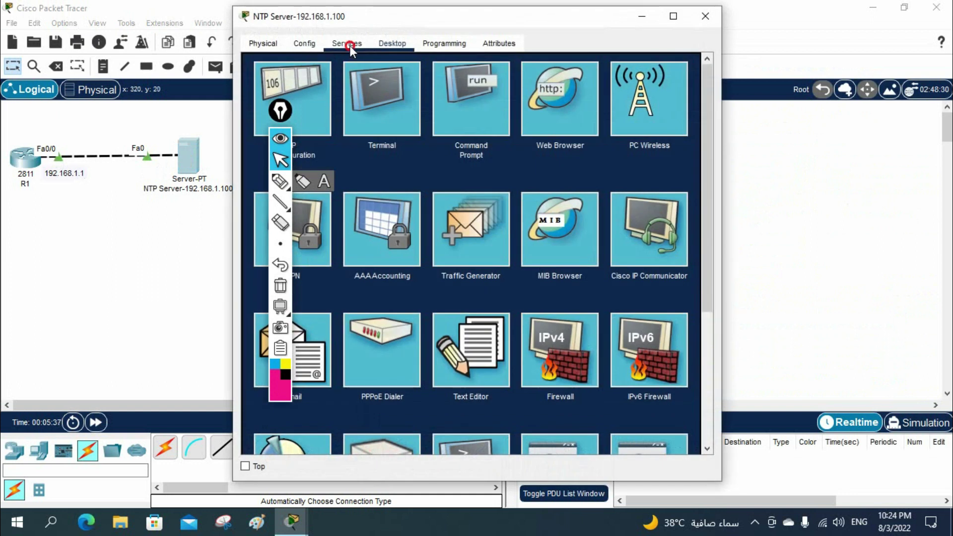
left_click_drag(281, 110, 877, 72)
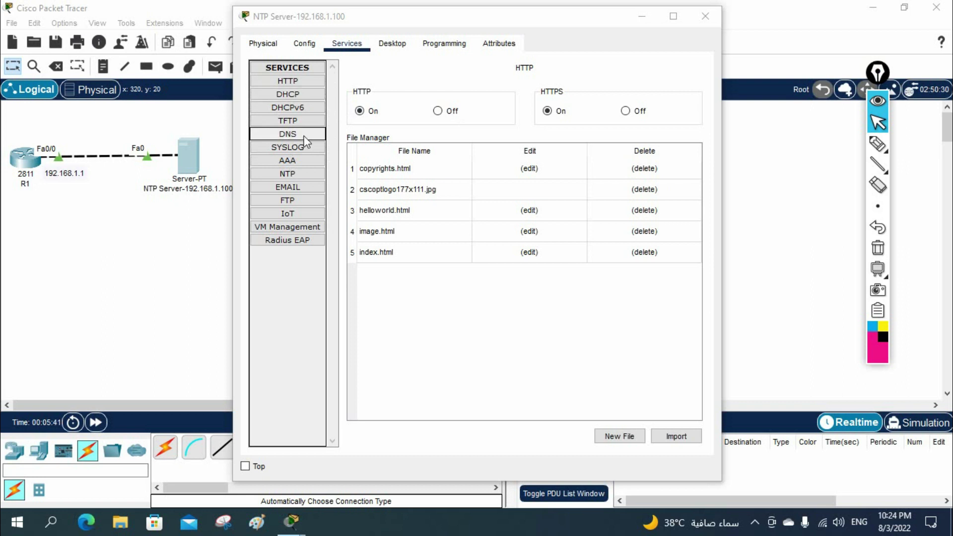
left_click(291, 175)
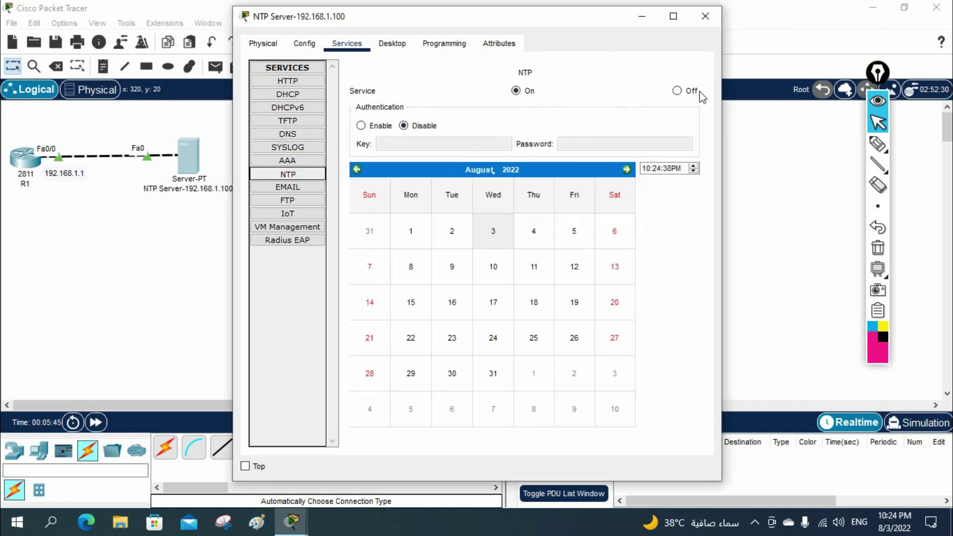
left_click(677, 90)
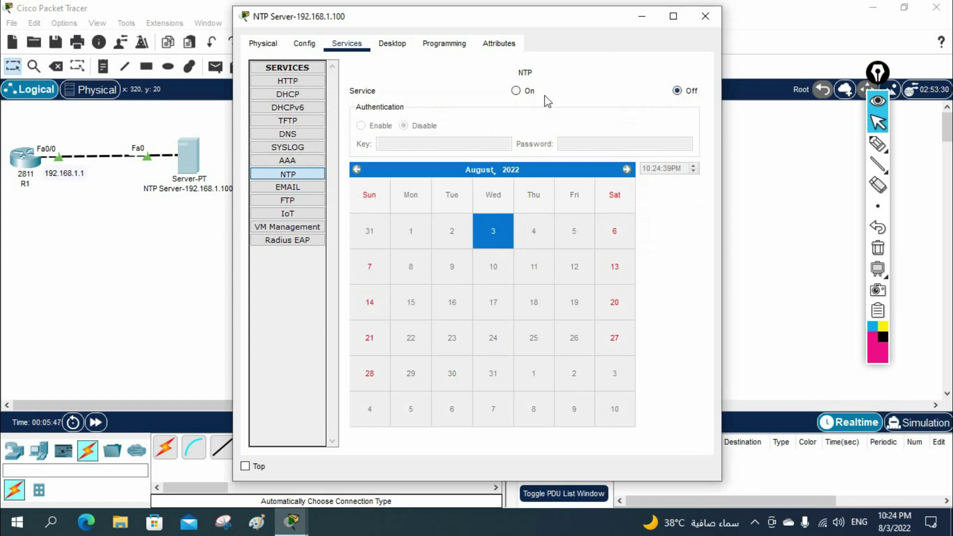
left_click(515, 91)
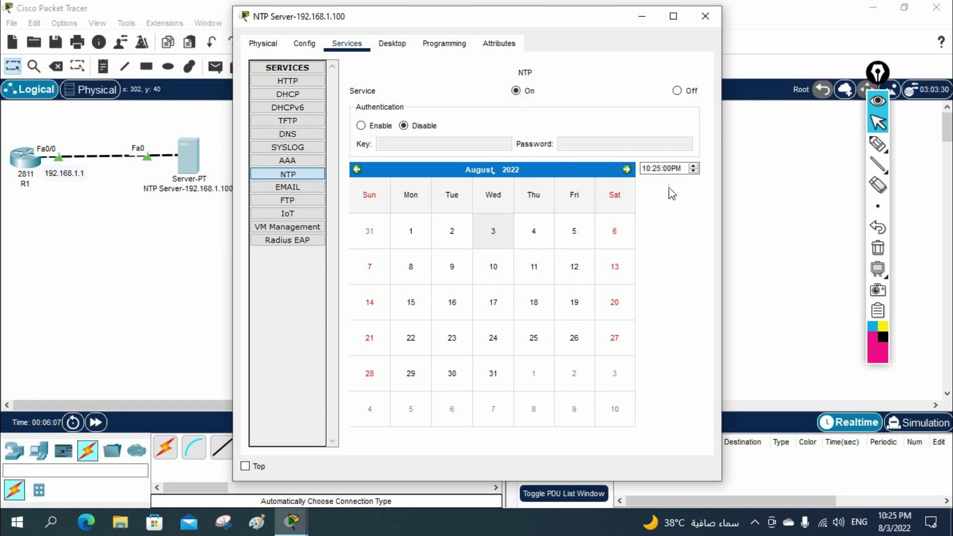
left_click(704, 17)
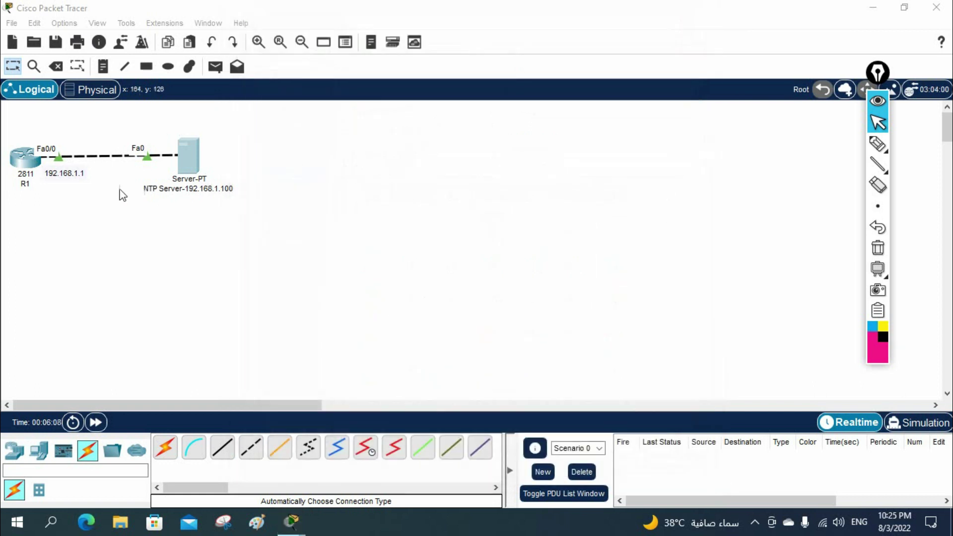
Step: Reopen R1's console and enter global configuration mode
left_click(32, 167)
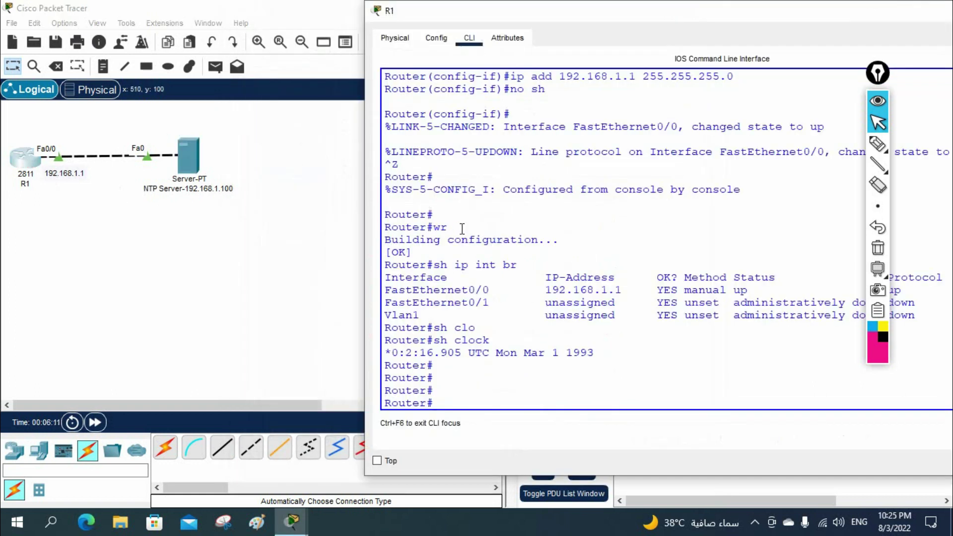
type("config")
type("t")
key("Return")
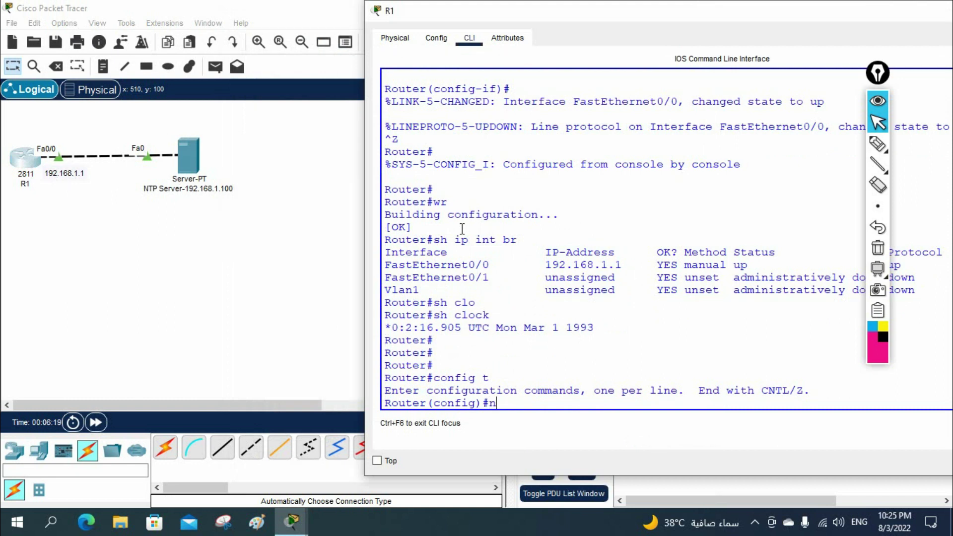
Step: Configure ntp server 192.168.1.100 on R1 and exit configuration mode with Ctrl+Z
type("ntp")
key("Tab")
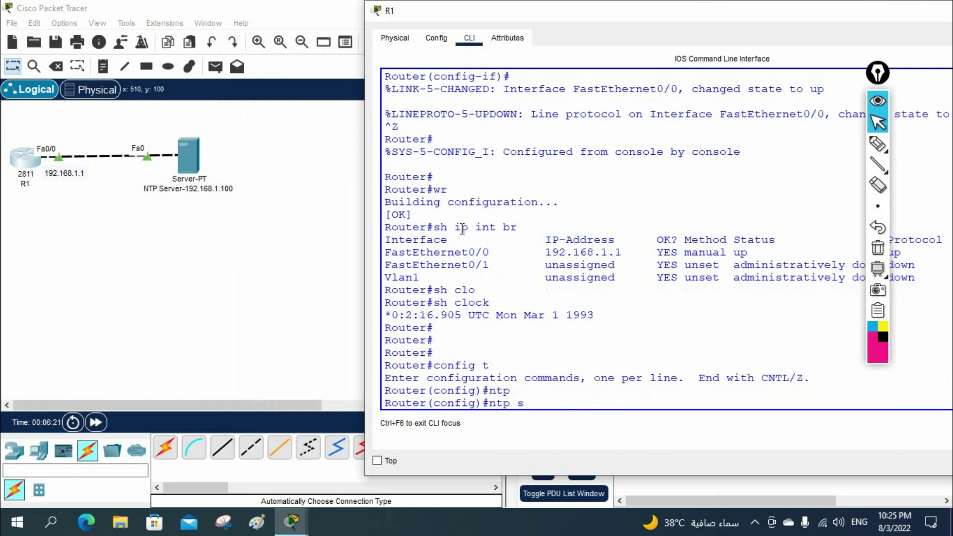
type("s")
key("Tab")
type("?")
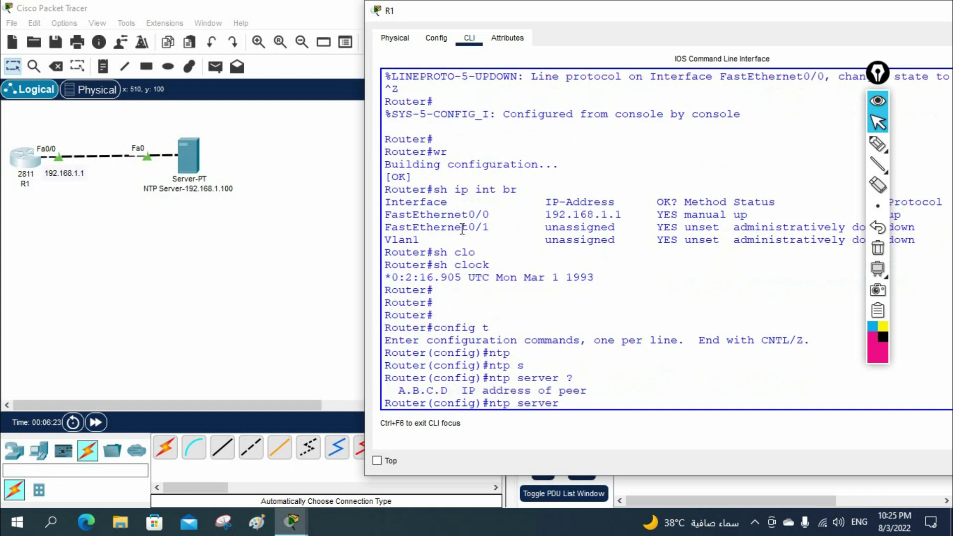
left_click_drag(397, 392, 598, 391)
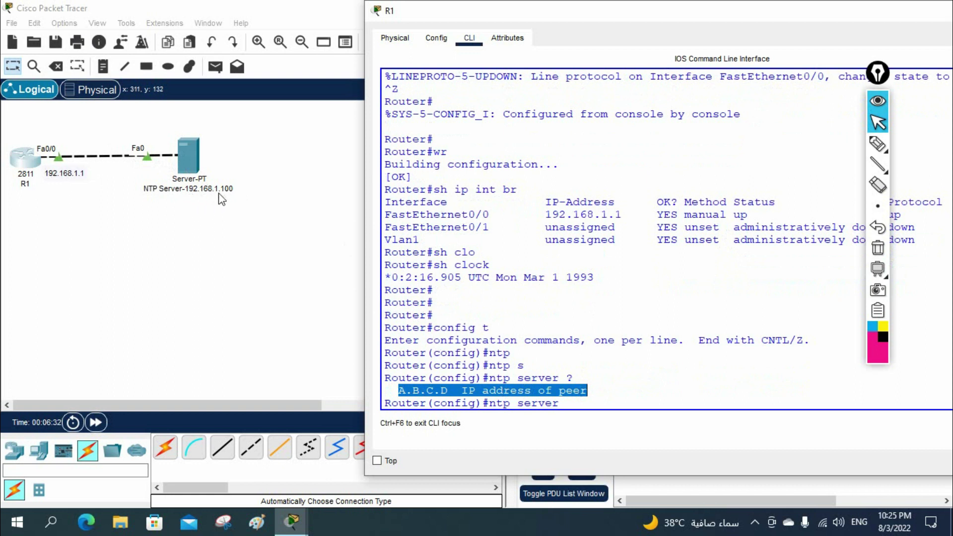
left_click(589, 400)
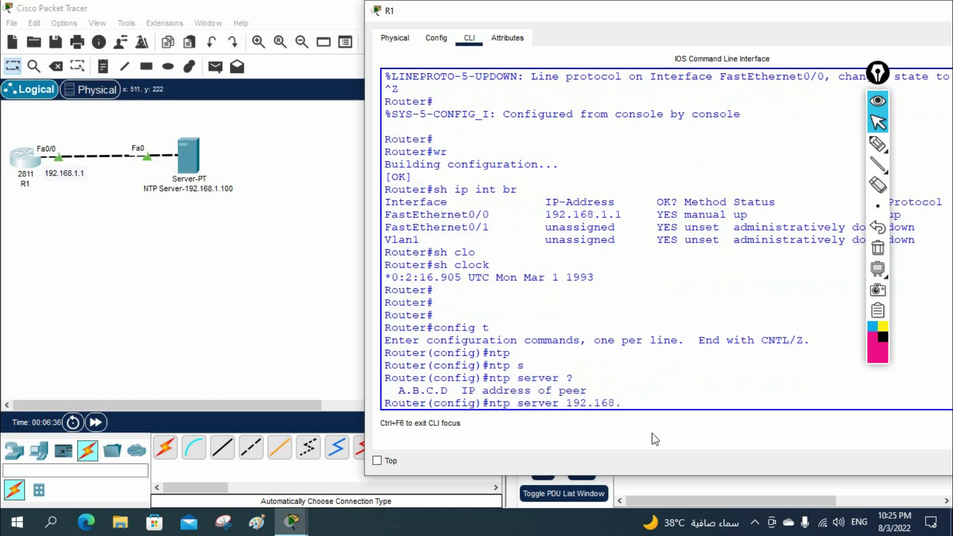
type("192.168.1.10")
key("Return")
key("ctrl+z")
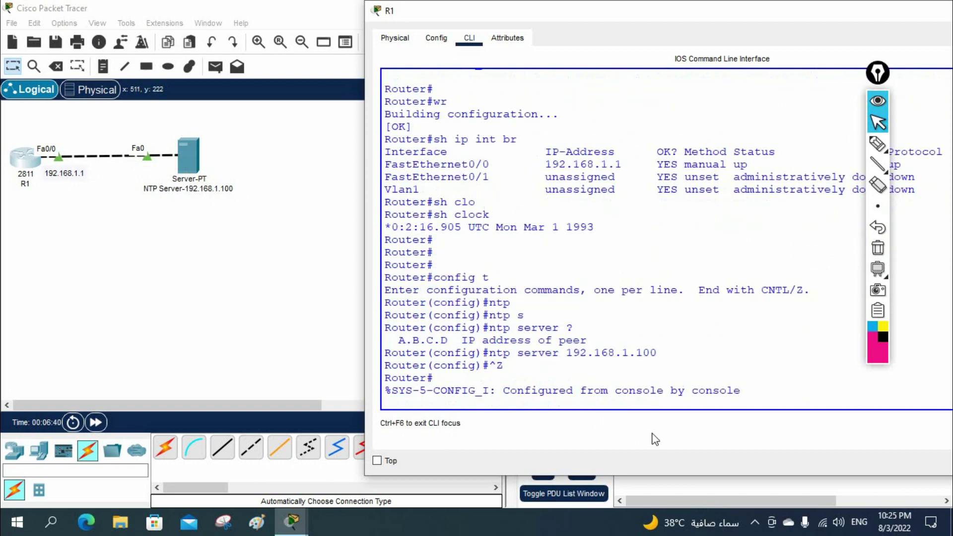
key("Return")
key("Return")
key("Return")
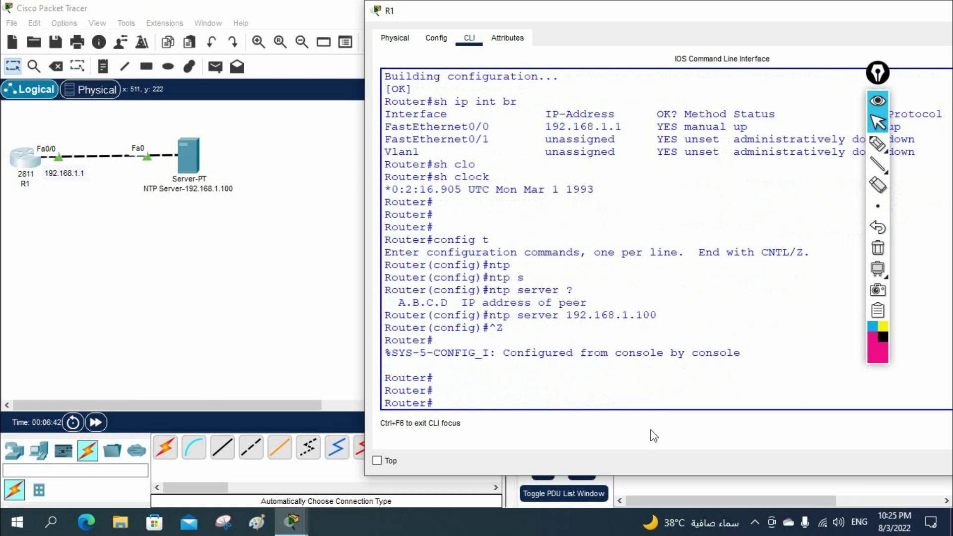
left_click(490, 313)
left_click_drag(490, 313, 658, 315)
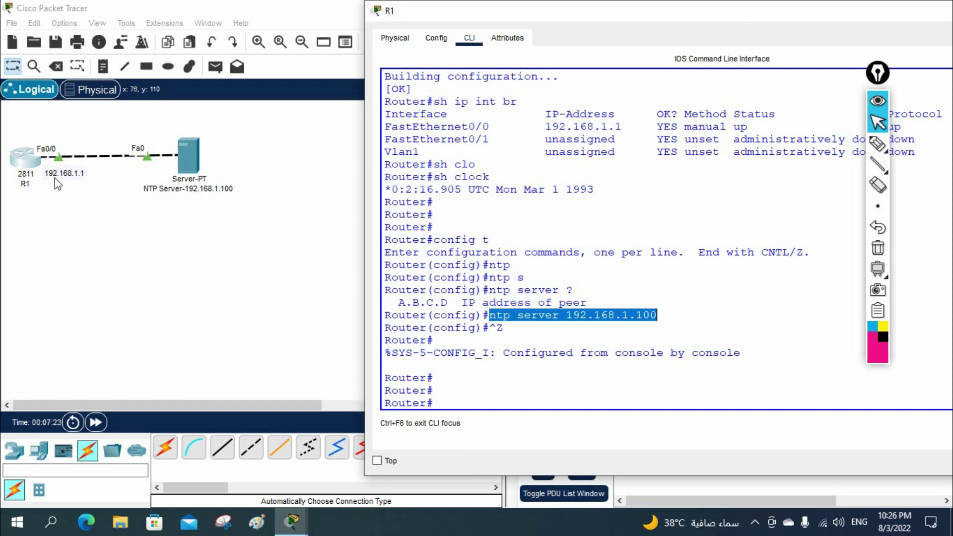
Step: Run show clock and confirm R1 still reads Mar 1 1993
left_click(501, 335)
type("sh clo")
key("Tab")
key("Return")
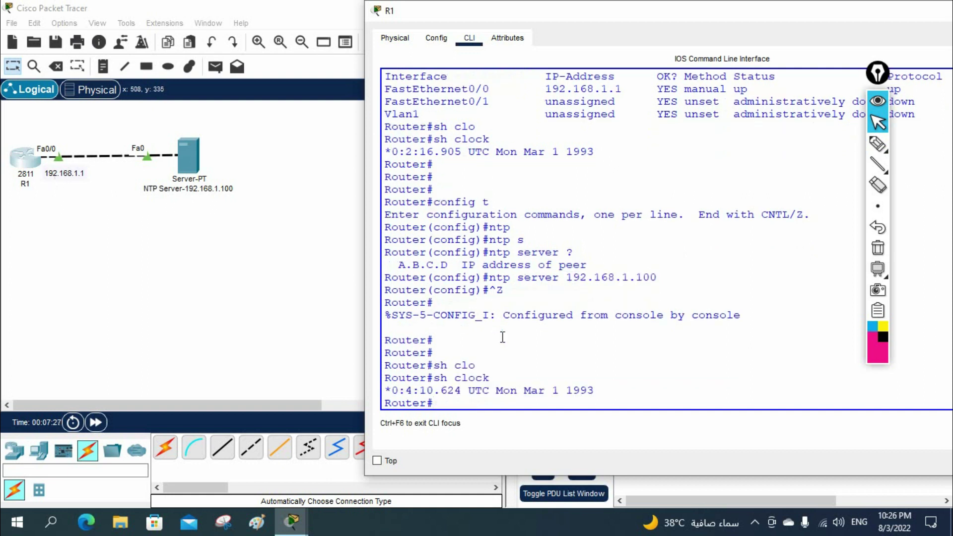
left_click_drag(604, 389, 391, 387)
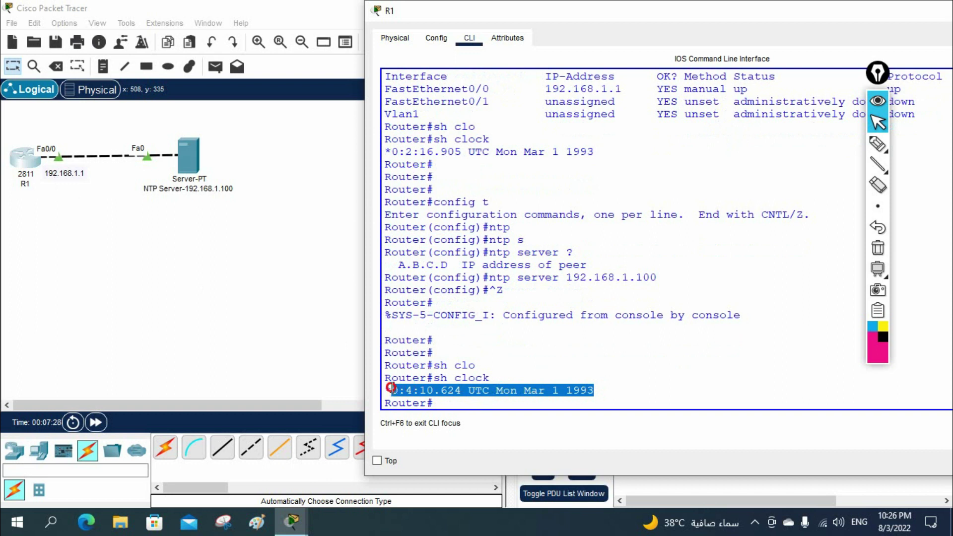
left_click(602, 390)
left_click_drag(606, 389, 392, 391)
left_click(505, 374)
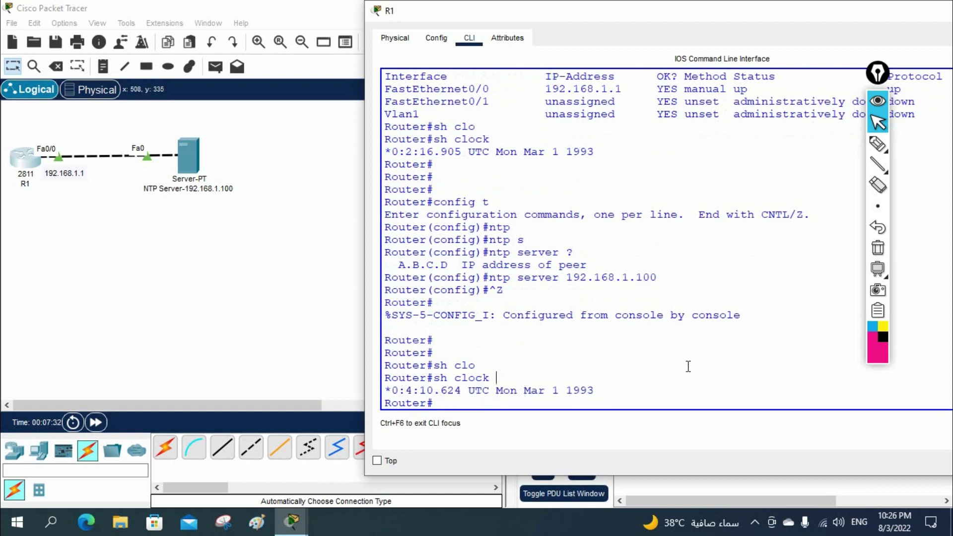
Step: Ping 192.168.1.100 with 100 percent success, then check the clock again
type("ping 192.168.1.100")
key("Return")
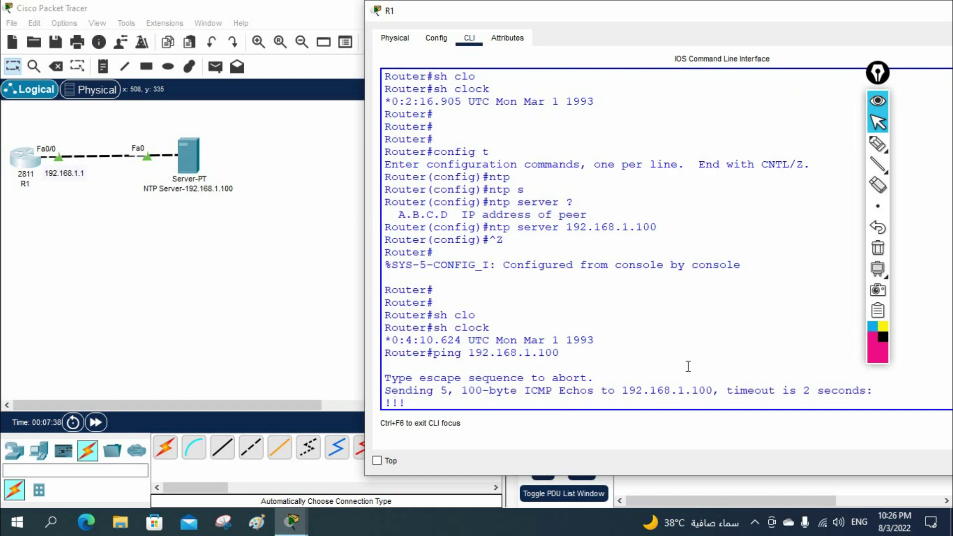
left_click_drag(446, 391, 387, 316)
left_click(464, 378)
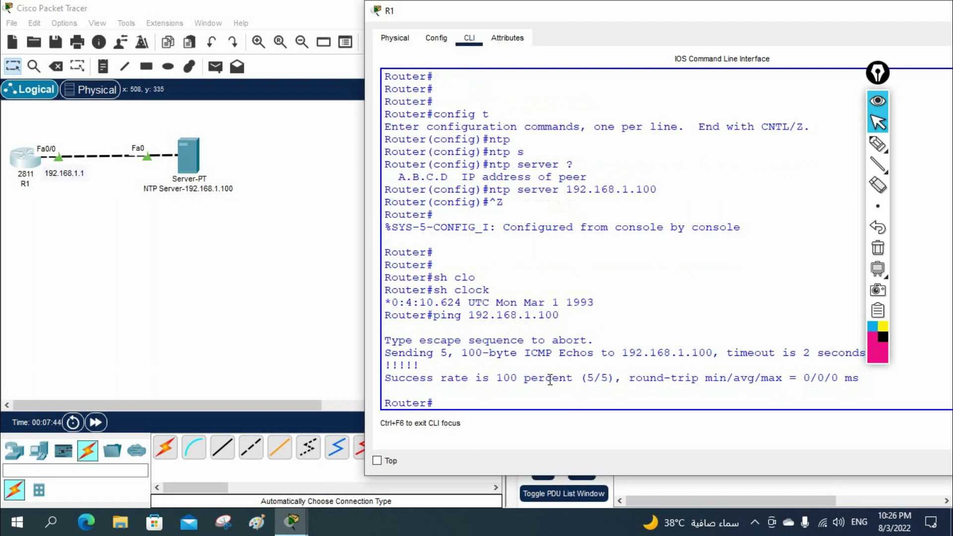
left_click(525, 380)
type("sh clo")
key("Tab")
key("Return")
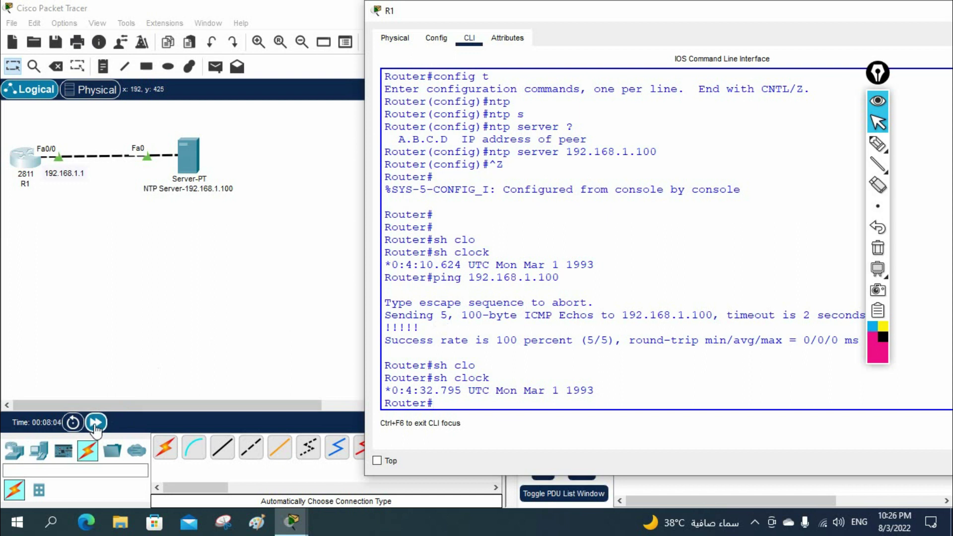
Step: Fast-forward simulation time three times and confirm show clock reads 22:30:5.533 UTC Wed Aug 3 2022
key("Up")
key("Return")
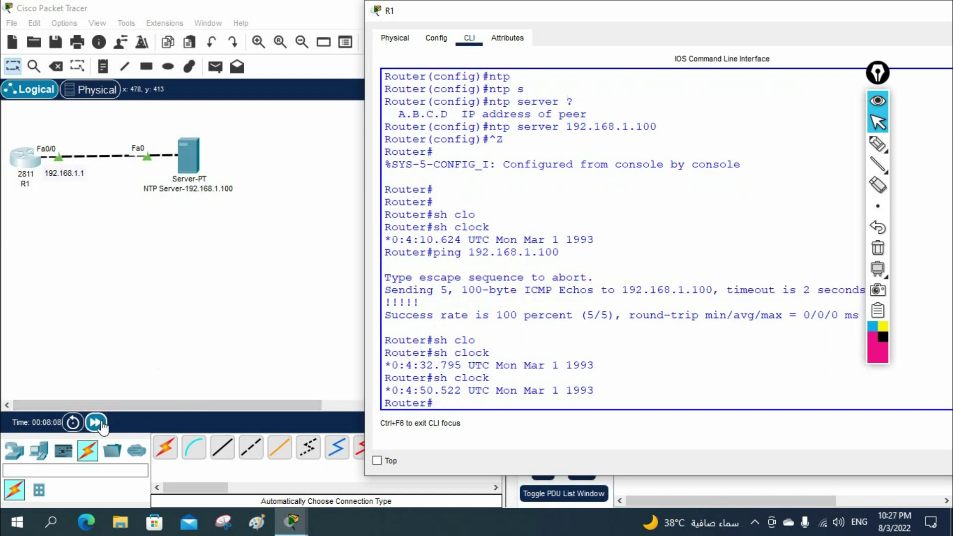
left_click(101, 425)
left_click(97, 423)
left_click(97, 423)
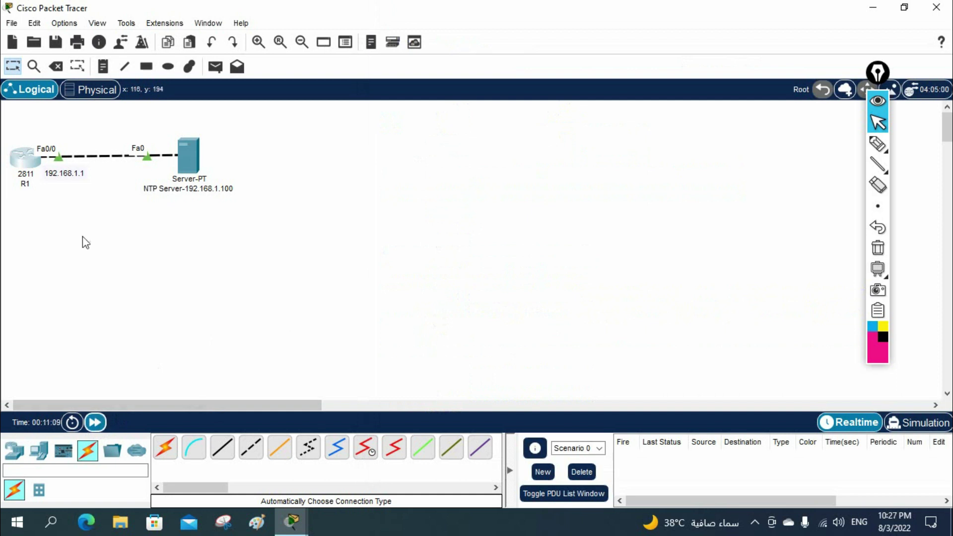
left_click(23, 160)
key("Up")
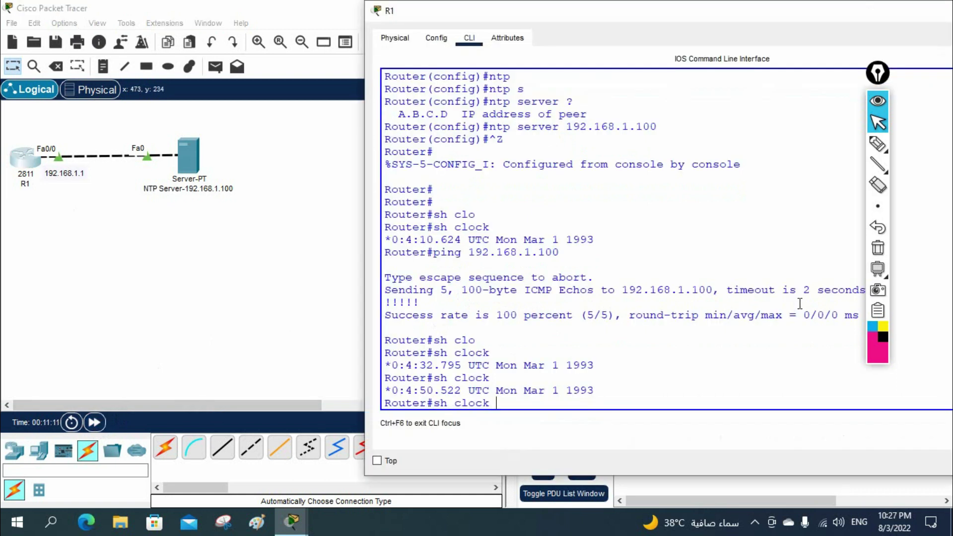
key("Return")
left_click_drag(595, 392, 382, 390)
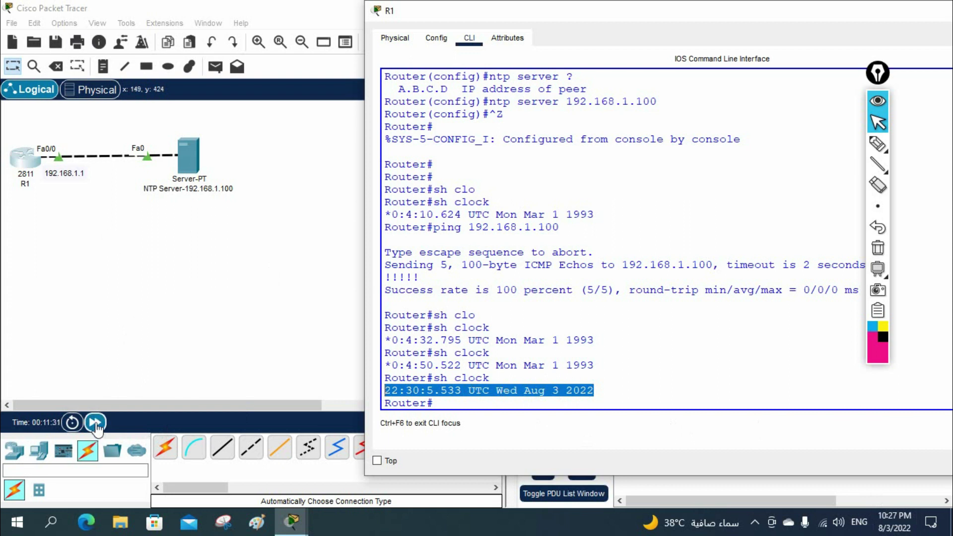
left_click(559, 319)
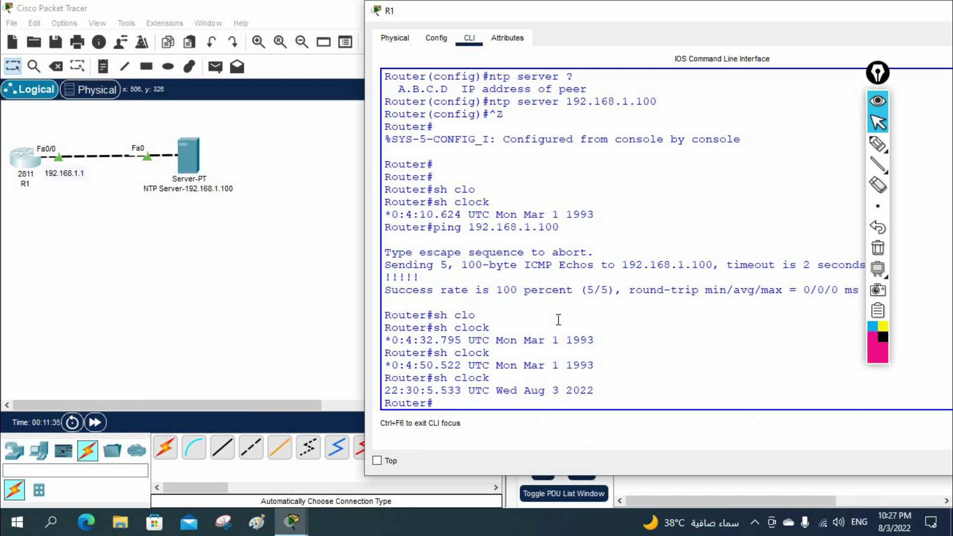
left_click(877, 143)
mouse_move(205, 118)
left_mouse_down()
mouse_move(197, 133)
mouse_move(225, 133)
left_mouse_up()
left_click_drag(227, 117, 246, 133)
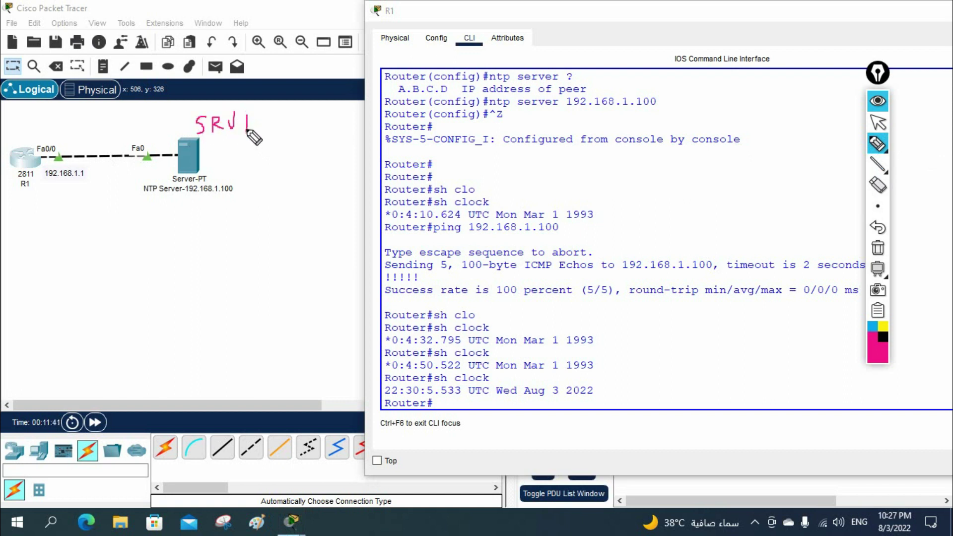
left_click_drag(16, 120, 17, 134)
left_click_drag(17, 120, 33, 135)
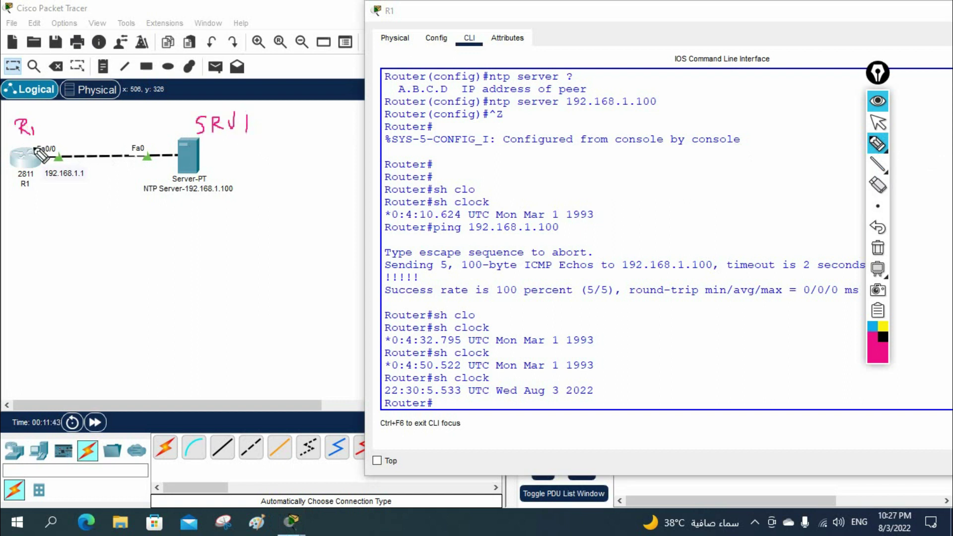
mouse_move(89, 141)
left_mouse_down()
mouse_move(126, 176)
mouse_move(89, 139)
mouse_move(47, 229)
mouse_move(54, 221)
left_mouse_up()
mouse_move(77, 277)
left_mouse_down()
mouse_move(70, 287)
mouse_move(98, 183)
mouse_move(113, 199)
mouse_move(105, 276)
left_mouse_up()
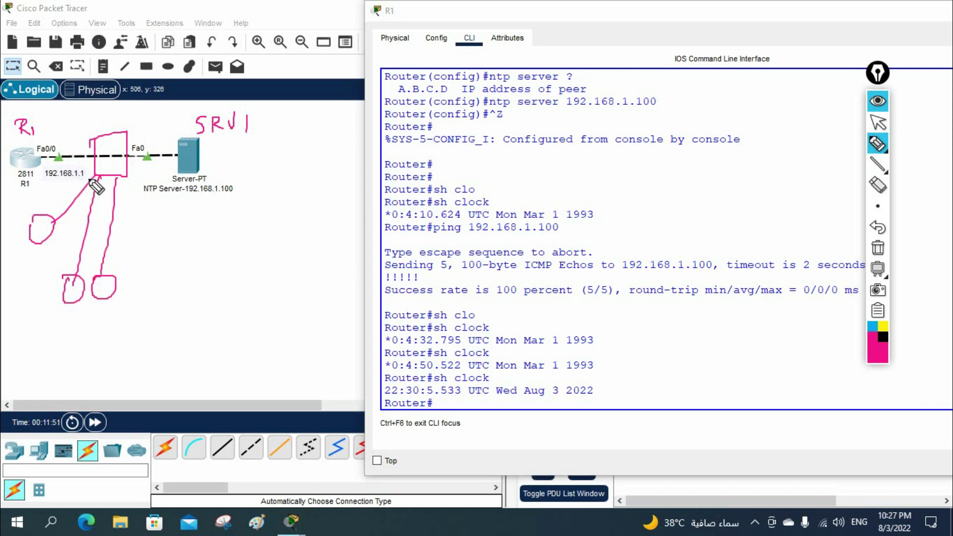
mouse_move(70, 209)
left_mouse_down()
mouse_move(102, 229)
mouse_move(105, 248)
mouse_move(134, 250)
left_mouse_up()
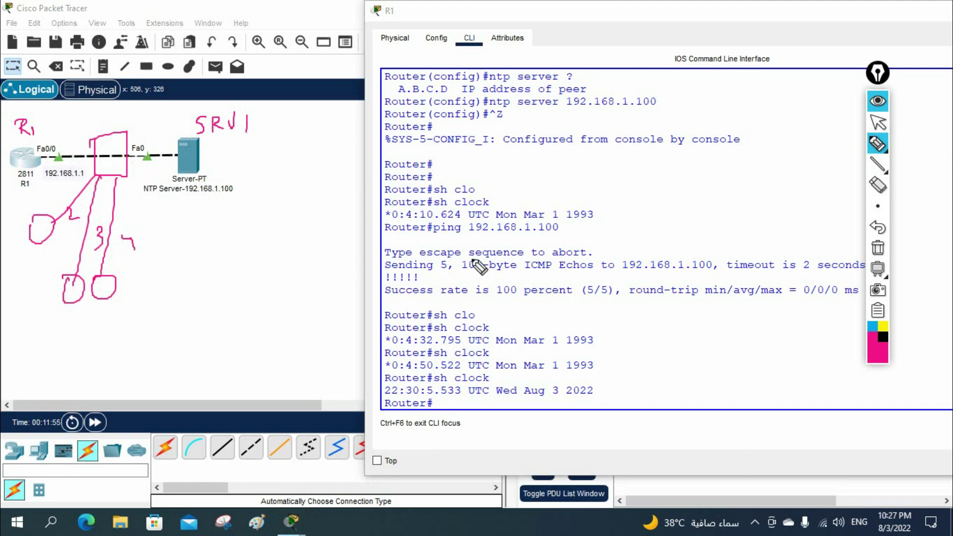
mouse_move(490, 111)
left_mouse_down()
mouse_move(658, 109)
mouse_move(646, 87)
mouse_move(484, 105)
left_mouse_up()
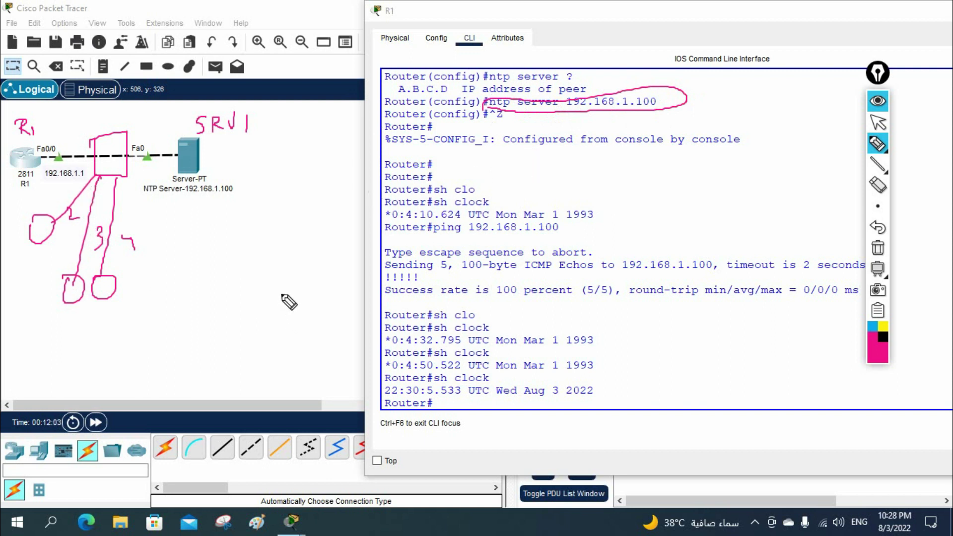
left_click(877, 248)
left_click(876, 121)
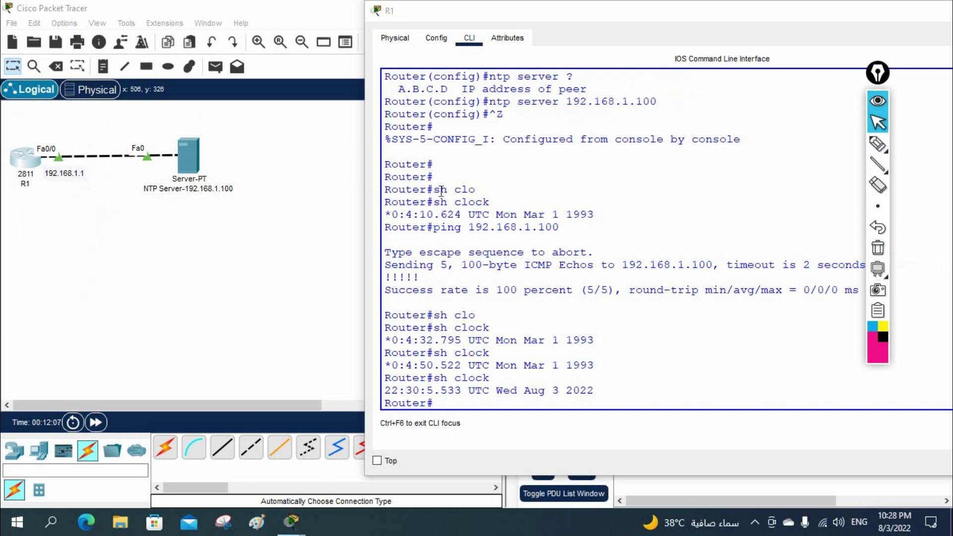